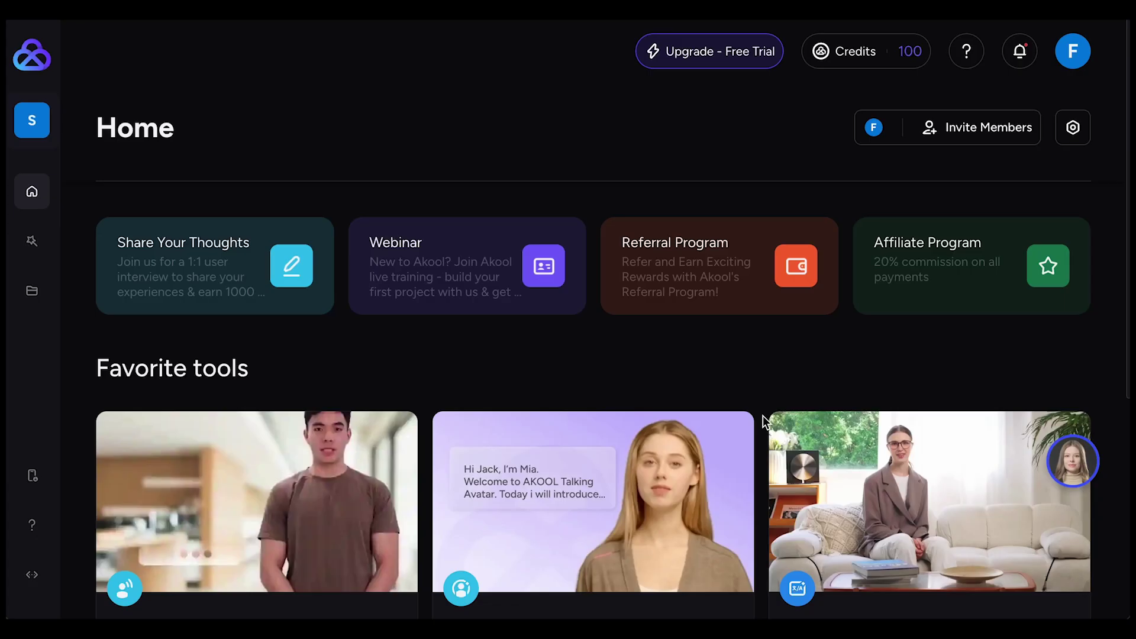
# In the Talking Avatar editor, start a new avatar and choose Generate with Image
pyautogui.scroll(-4, 762, 416)
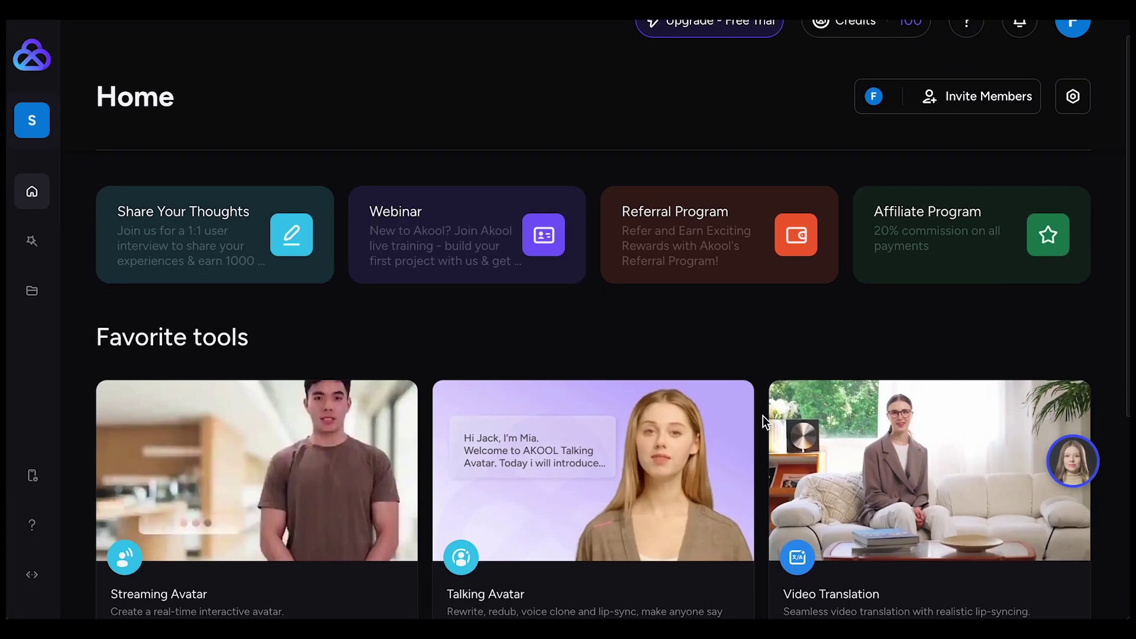
pyautogui.scroll(-2, 762, 415)
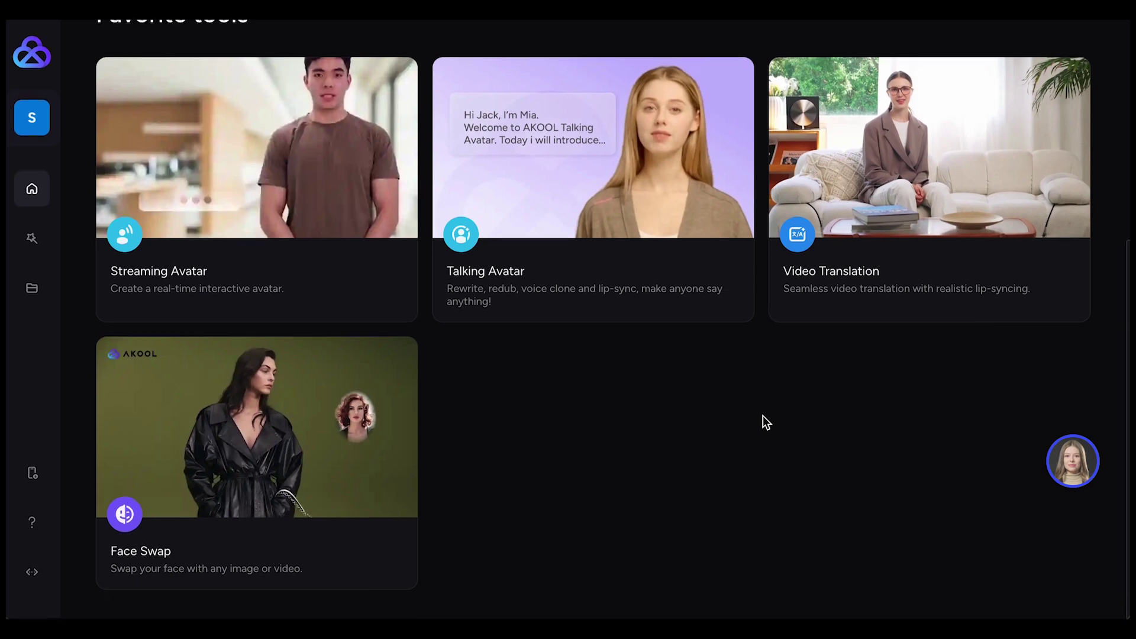
pyautogui.scroll(6, 762, 415)
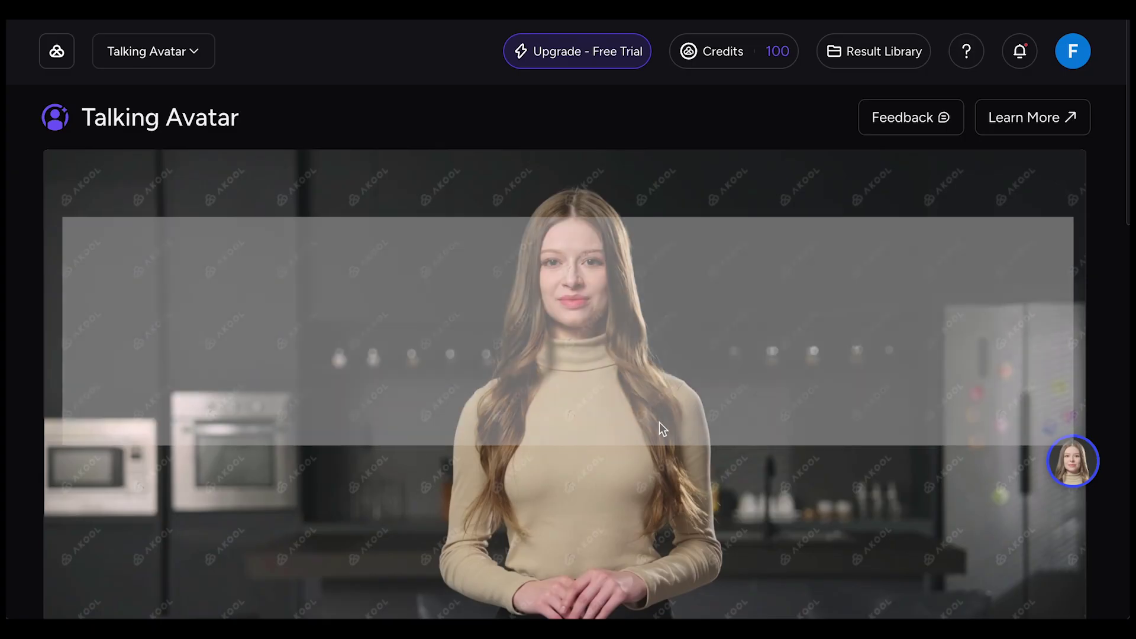
pyautogui.scroll(-1, 659, 421)
pyautogui.scroll(-4, 659, 421)
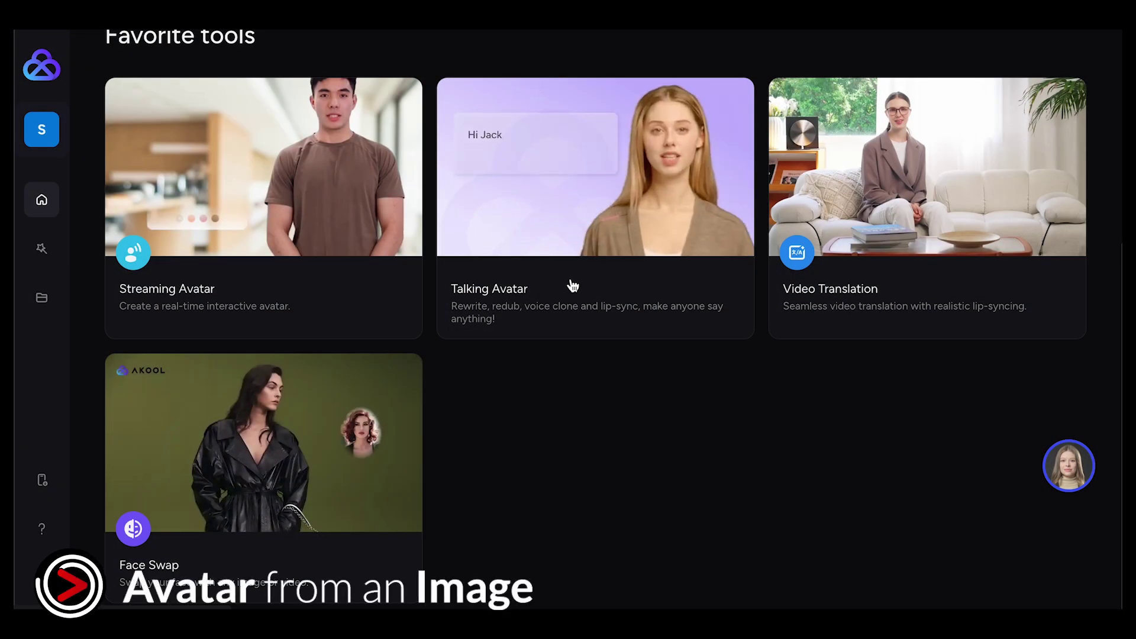
pyautogui.click(573, 286)
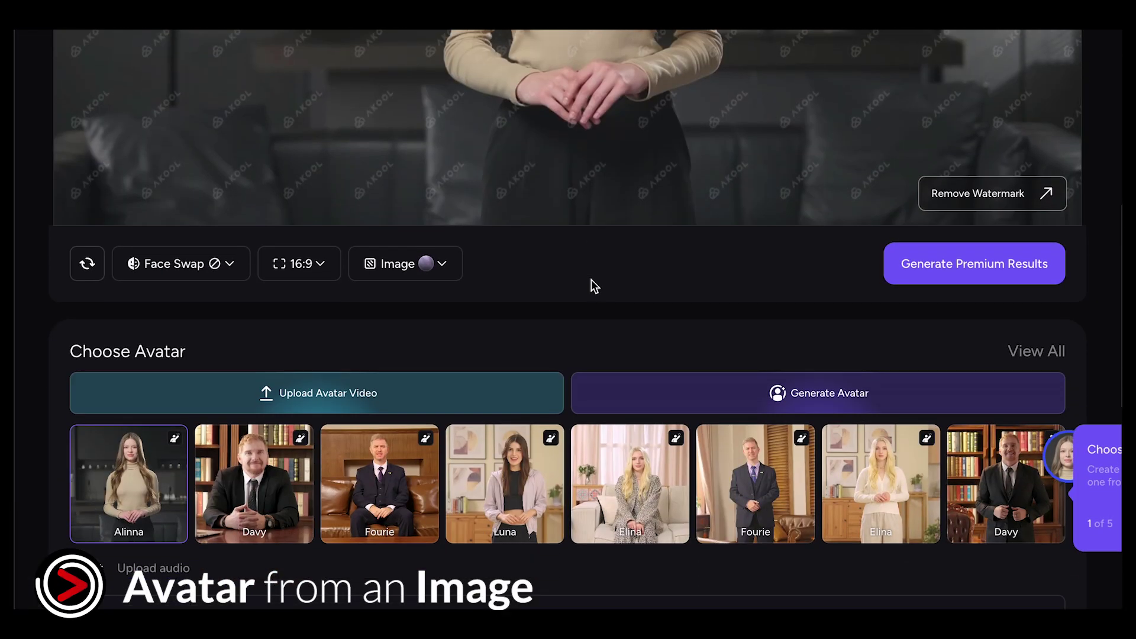
pyautogui.click(816, 397)
pyautogui.scroll(-1, 700, 333)
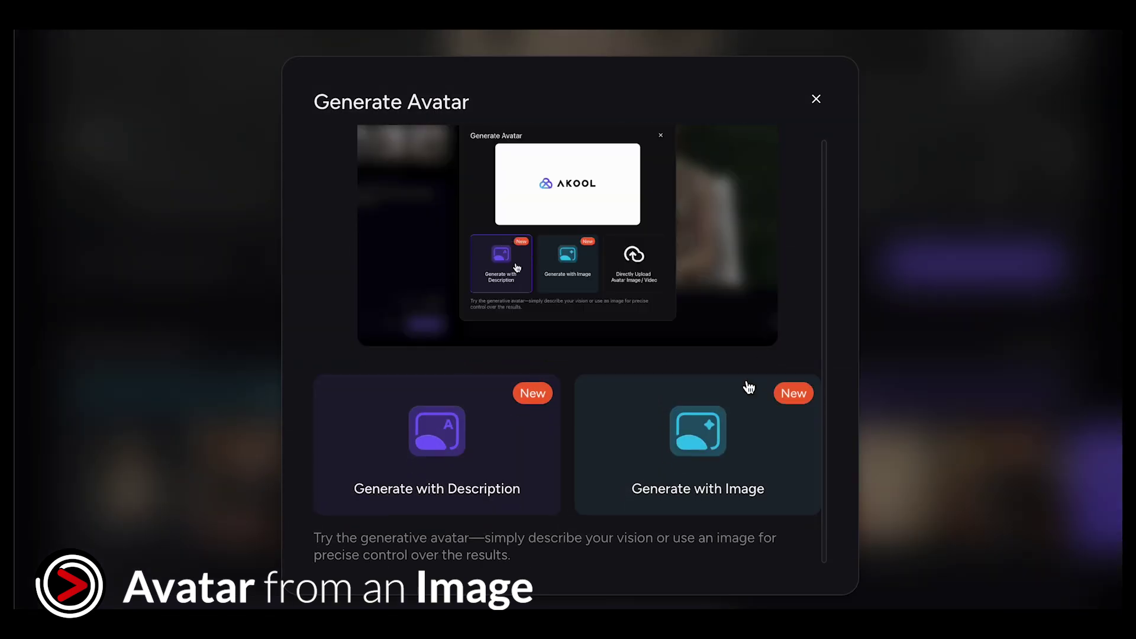
pyautogui.click(694, 440)
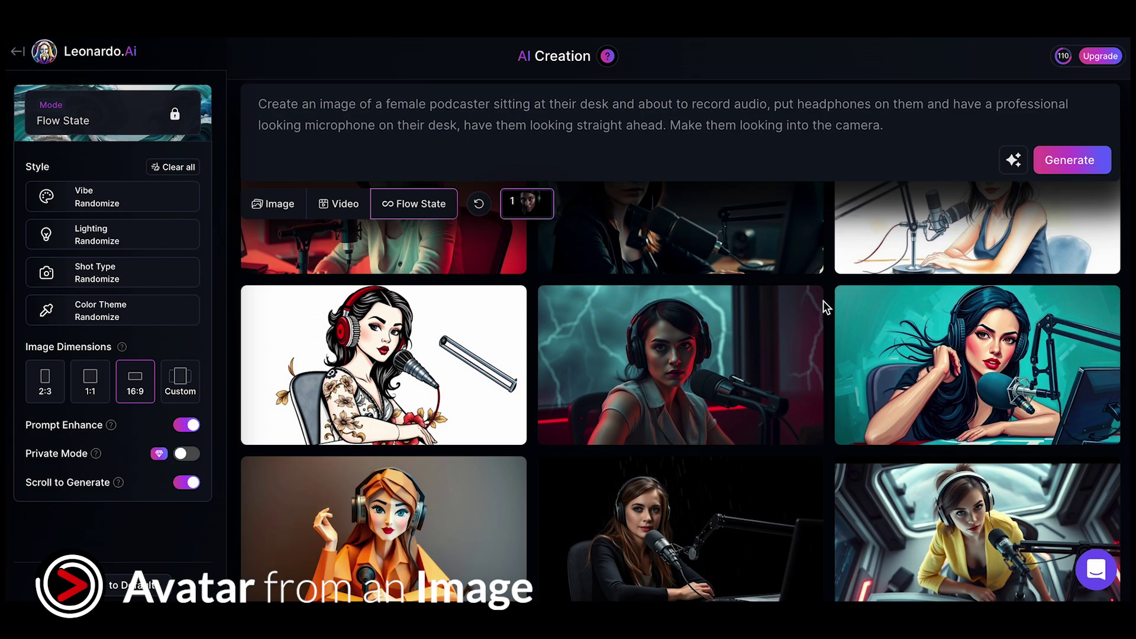
pyautogui.scroll(10, 822, 300)
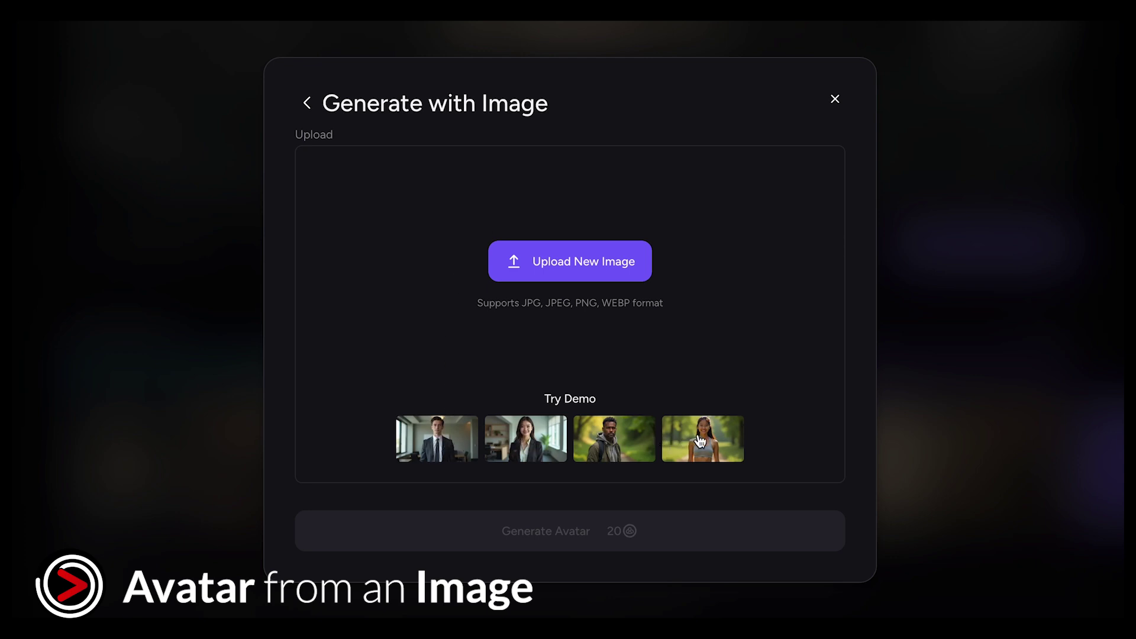
# Upload the neon podcaster image, crop it to landscape, and generate the avatar
pyautogui.click(574, 284)
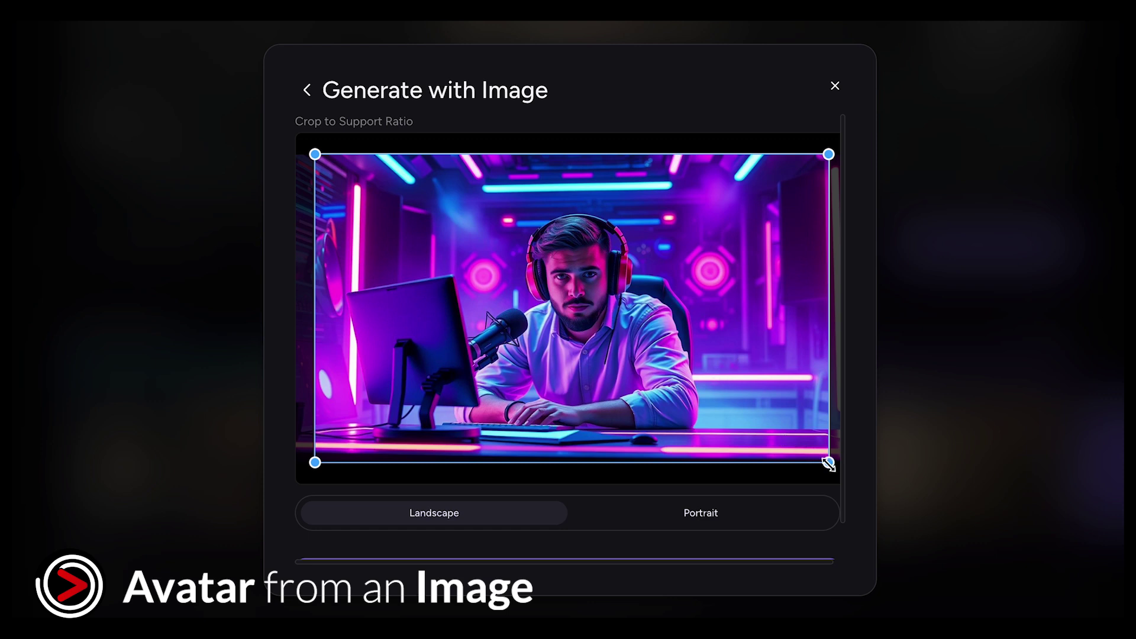
pyautogui.moveTo(828, 463); pyautogui.dragTo(817, 460)
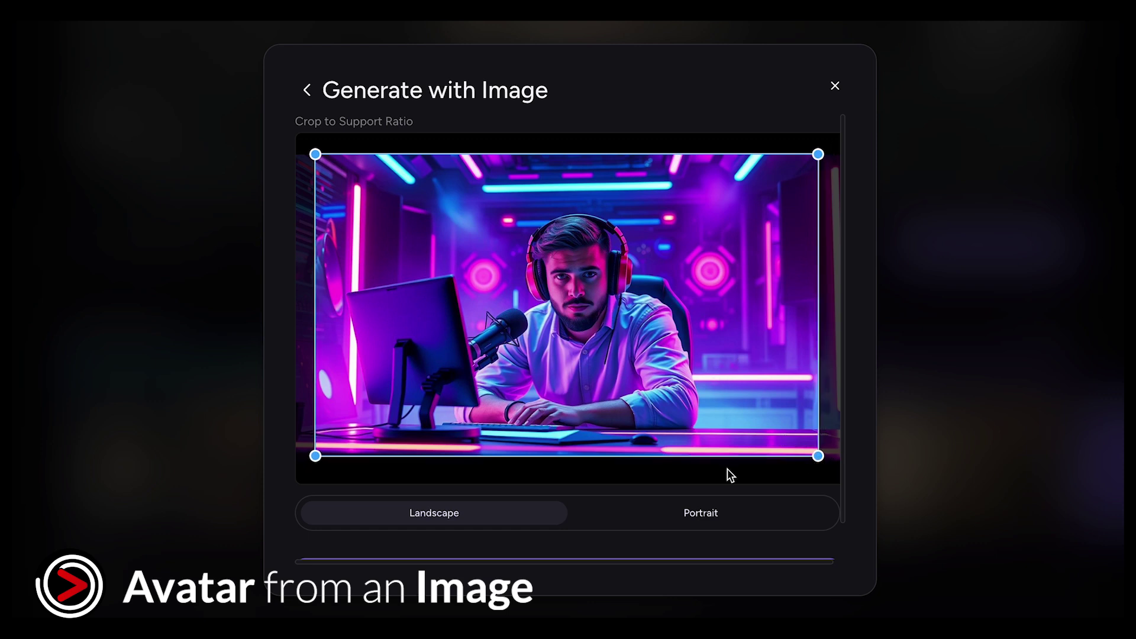
pyautogui.scroll(-1, 524, 512)
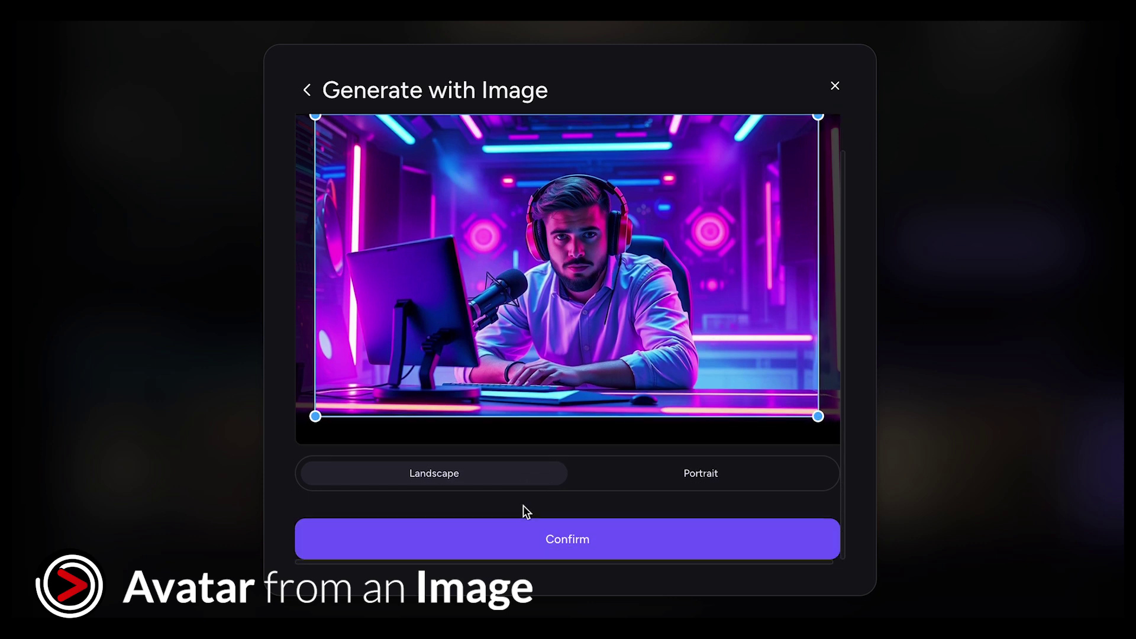
pyautogui.click(563, 540)
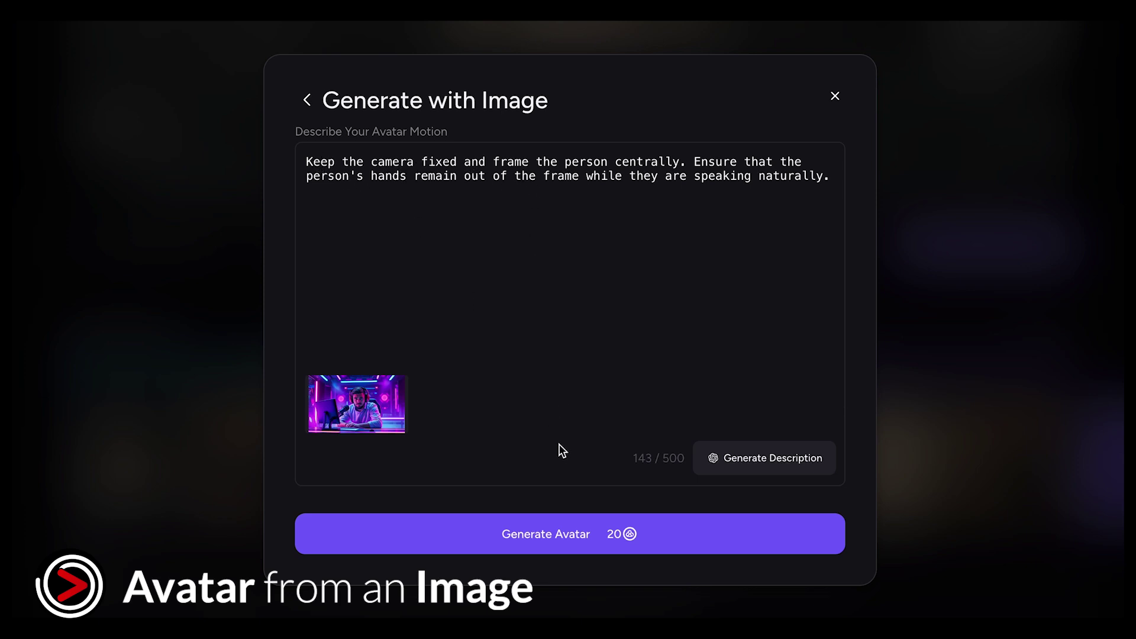
pyautogui.click(576, 536)
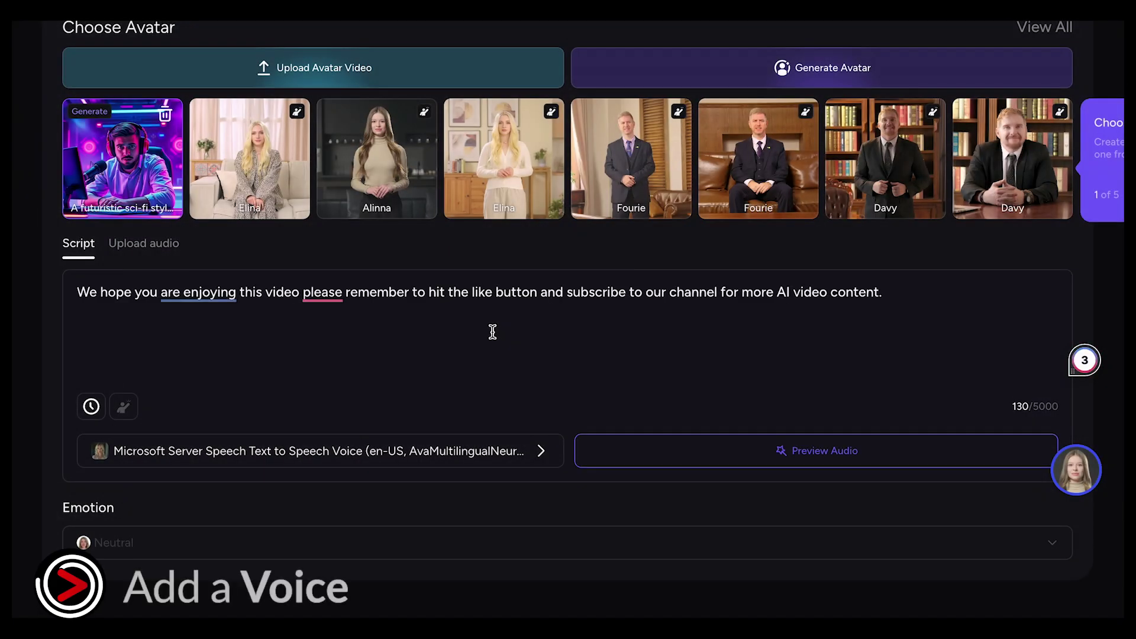
# Open the script's voice list and filter it to male voices
pyautogui.click(571, 359)
pyautogui.scroll(-3, 566, 384)
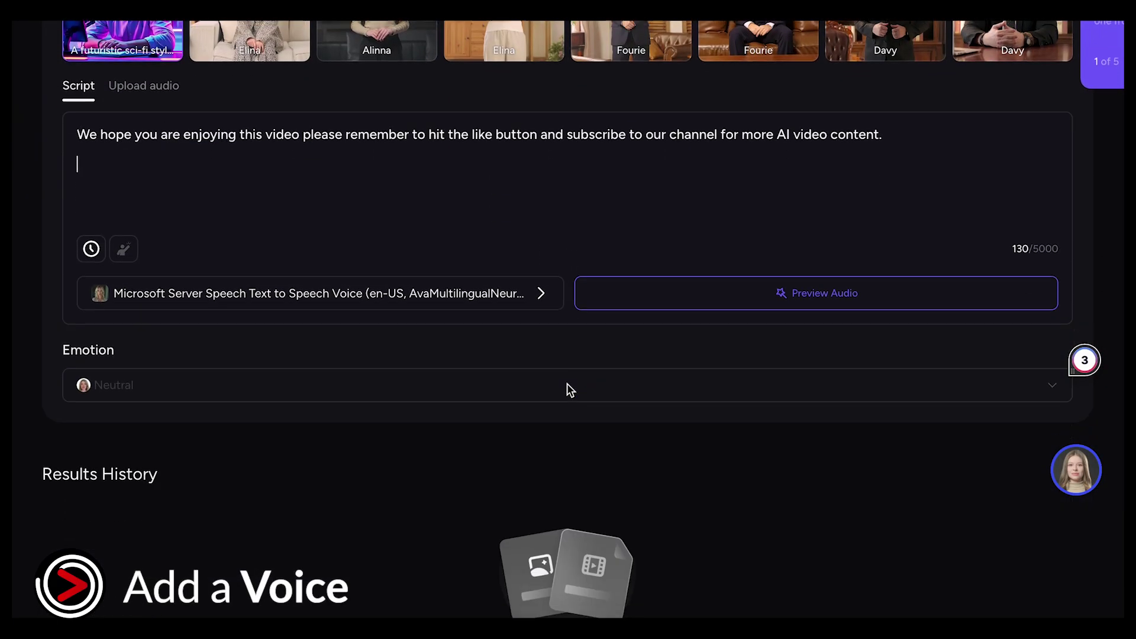
pyautogui.click(535, 294)
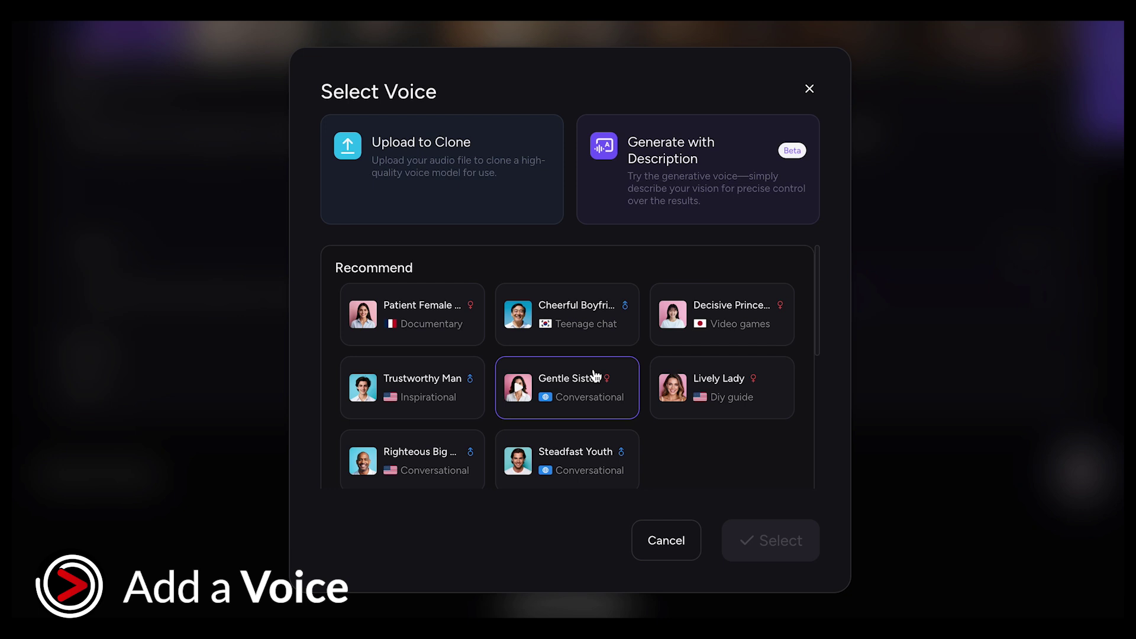
pyautogui.scroll(-3, 591, 372)
pyautogui.click(781, 339)
pyautogui.click(762, 426)
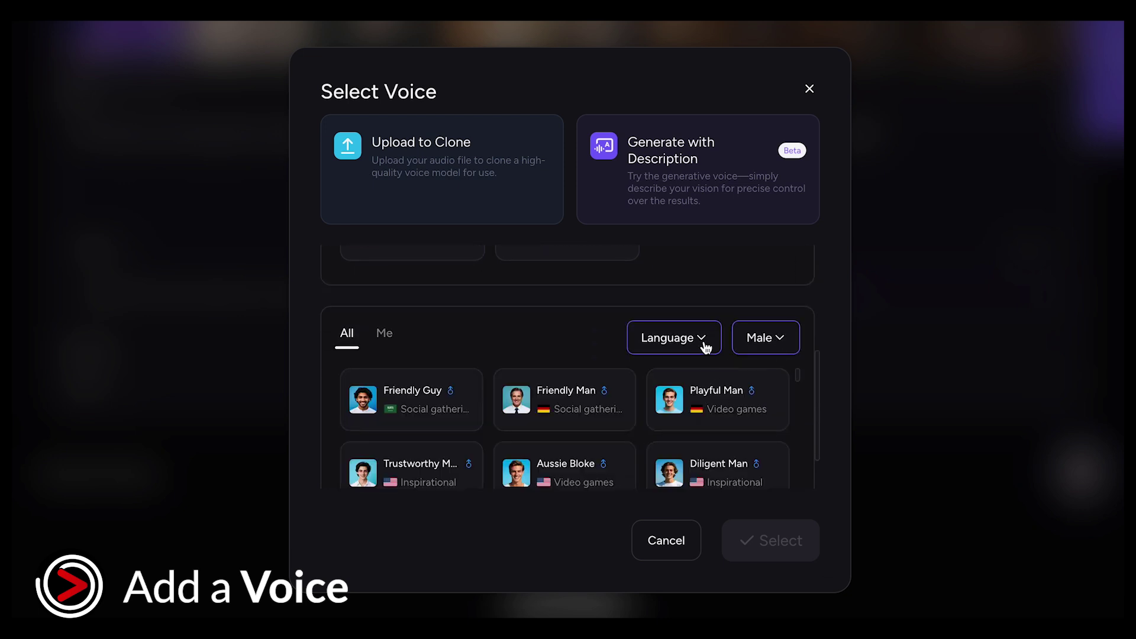
# Narrow voices to English (United States), select Intellectual Uncle, and preview the audio
pyautogui.click(708, 346)
pyautogui.scroll(-6, 705, 439)
pyautogui.scroll(-15, 703, 439)
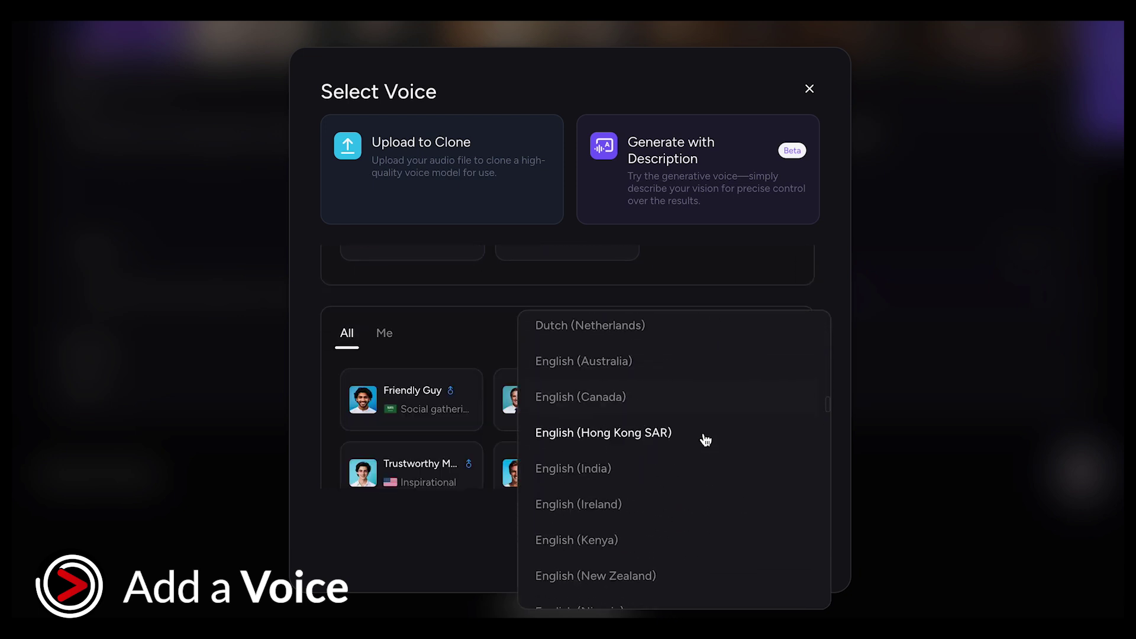
pyautogui.scroll(-5, 686, 414)
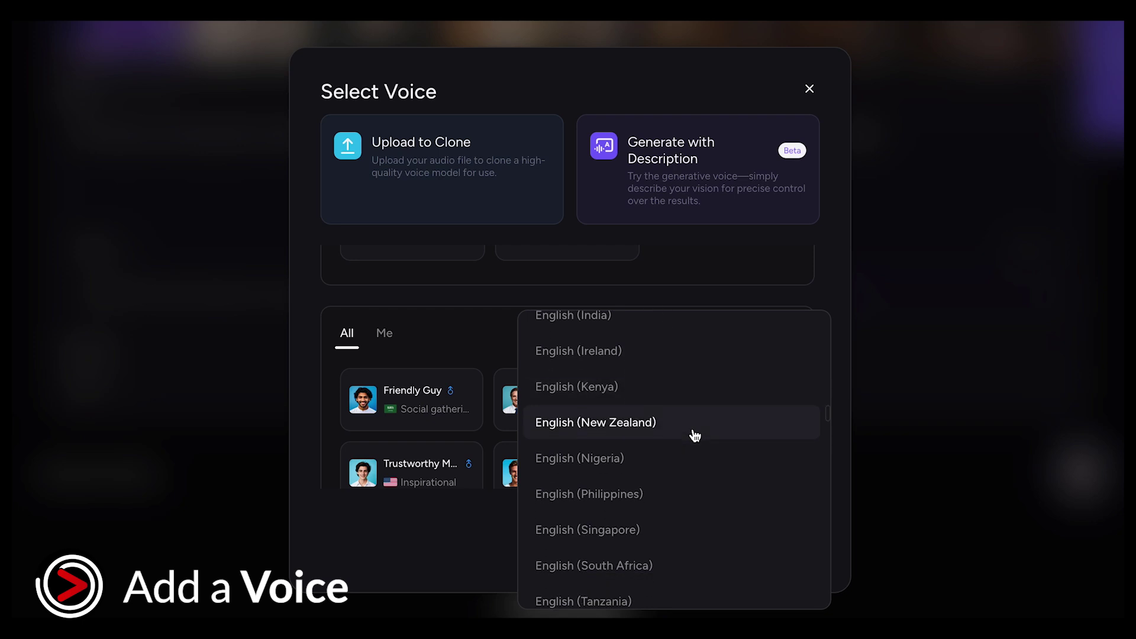
pyautogui.scroll(-1, 695, 436)
pyautogui.click(609, 485)
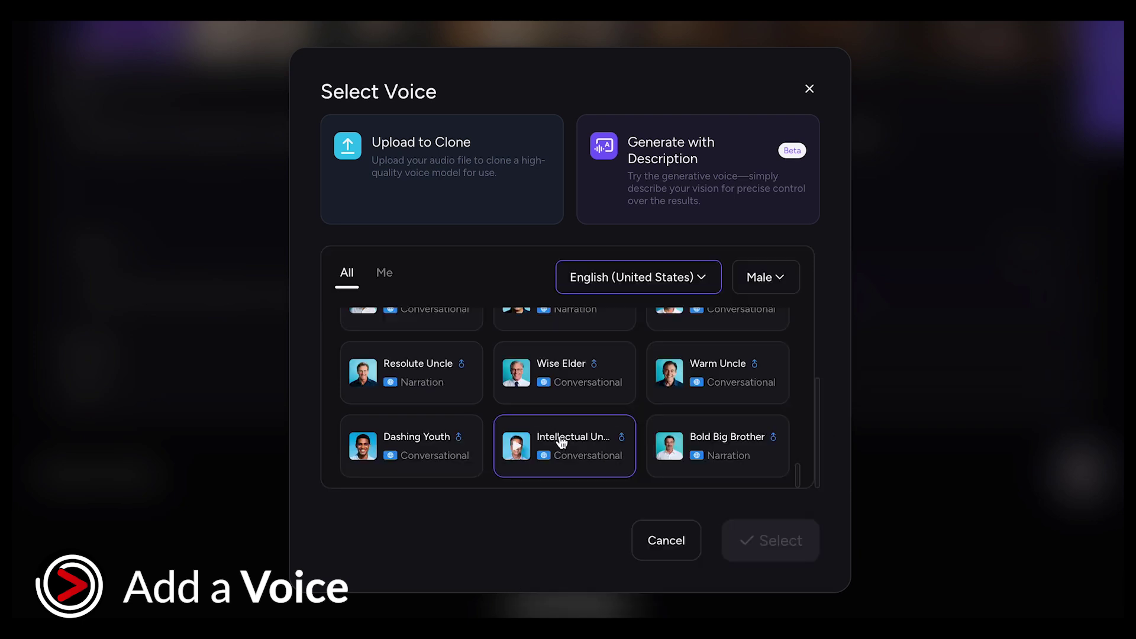
pyautogui.click(572, 448)
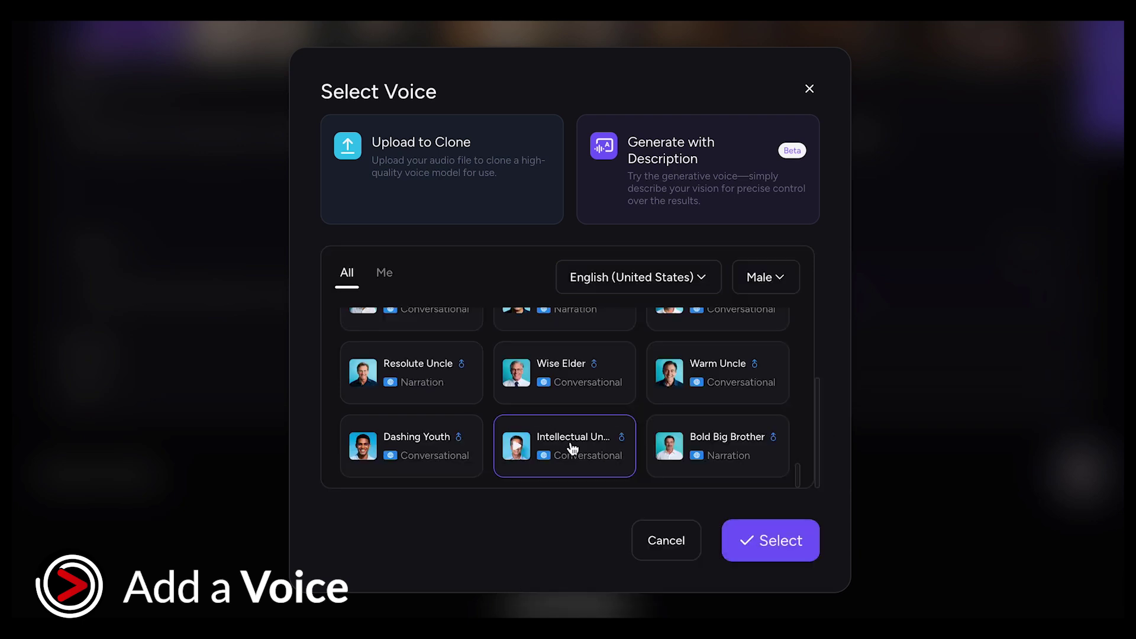
pyautogui.click(763, 538)
pyautogui.click(766, 293)
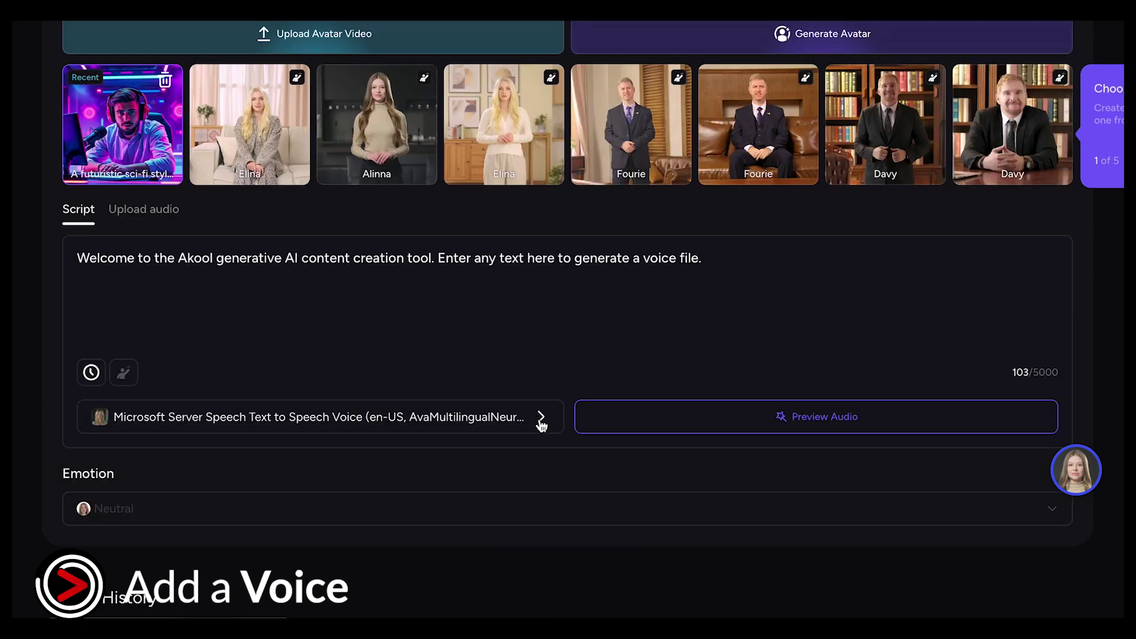
# Show the audio requirements for cloning a voice via Upload to Clone
pyautogui.click(538, 418)
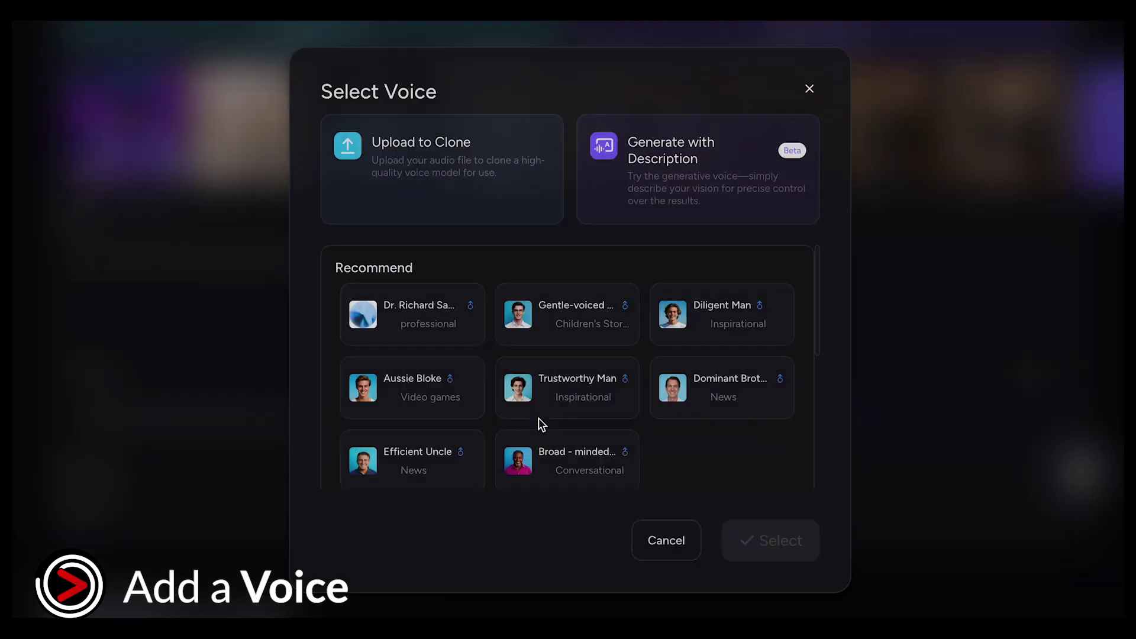
pyautogui.click(447, 161)
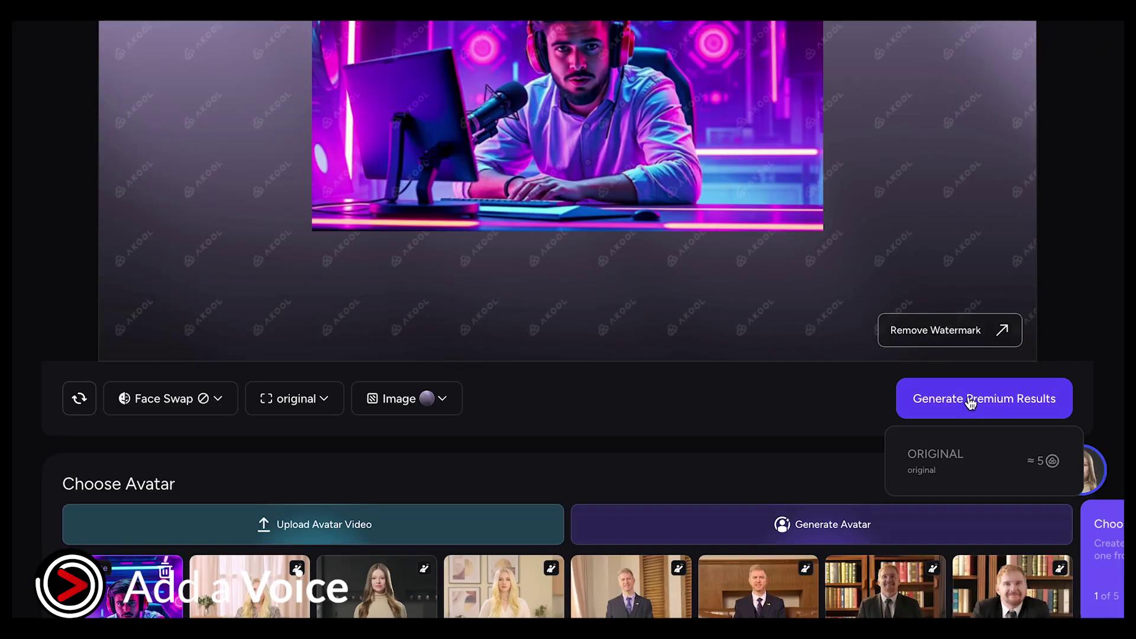
# Generate the podcaster avatar's premium ORIGINAL-quality result for about 5 credits
pyautogui.click(966, 459)
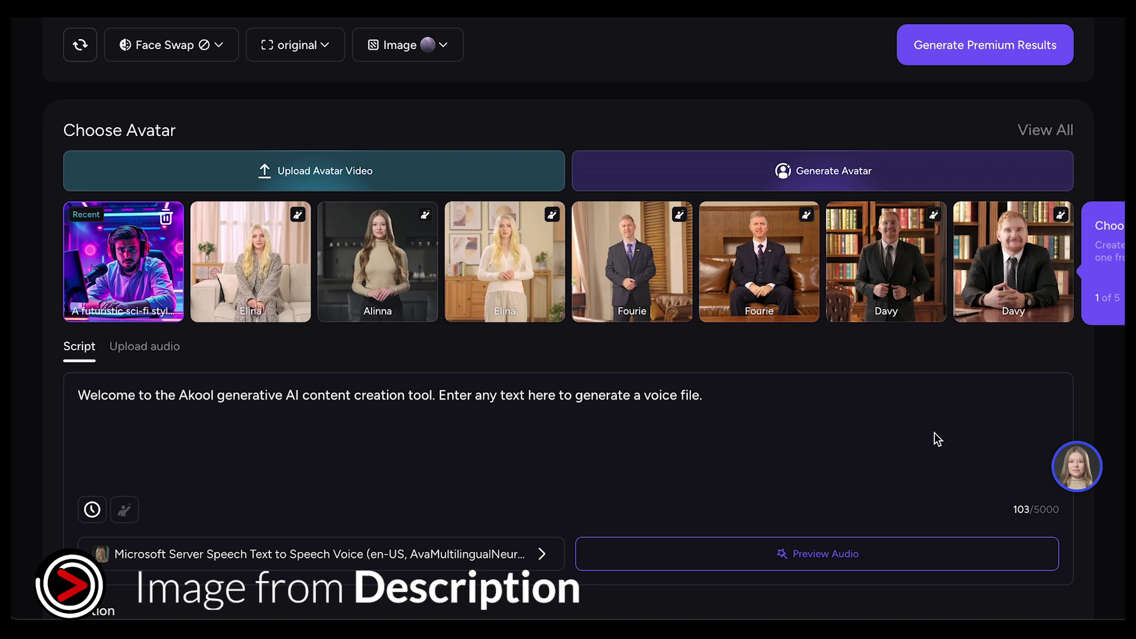
pyautogui.click(837, 170)
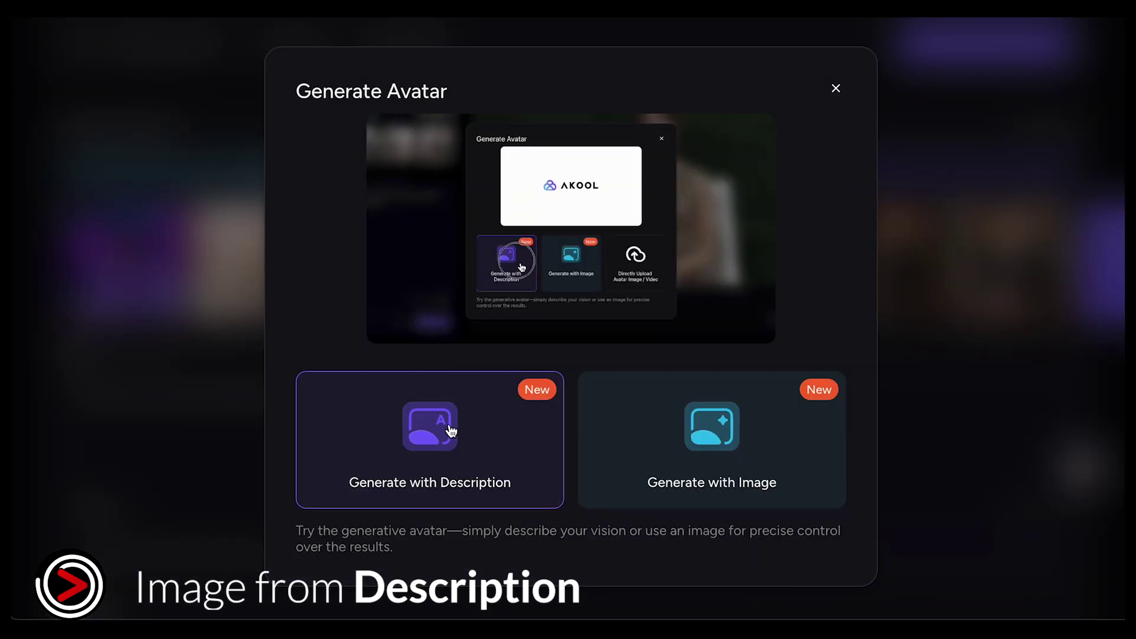
# Start a description-based avatar named Futr: a man in casual clothing
pyautogui.click(434, 434)
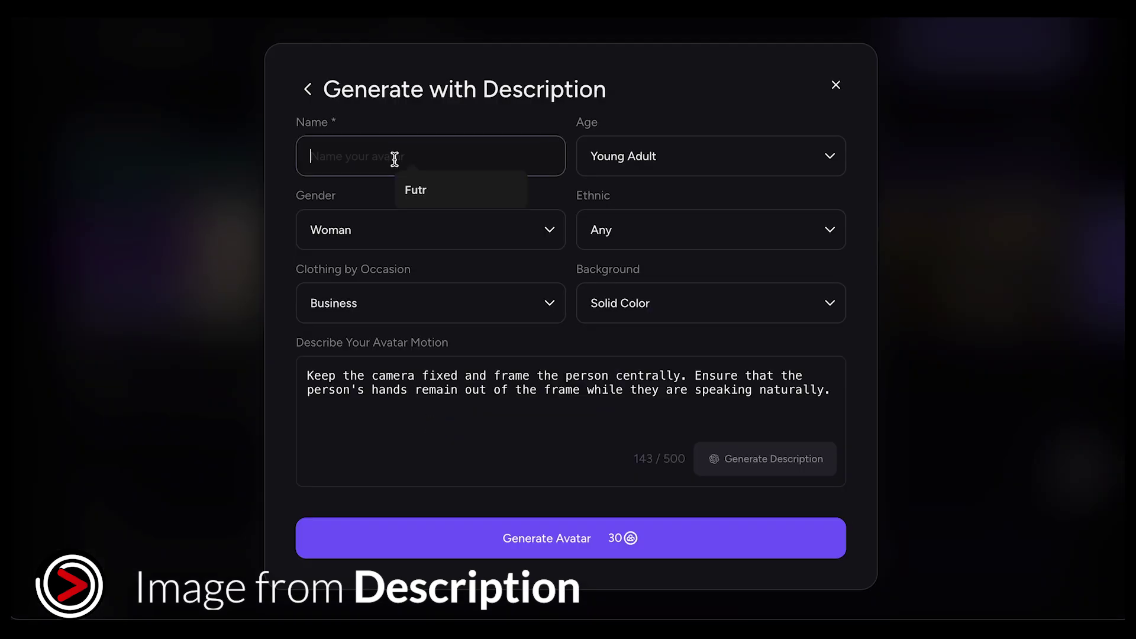
pyautogui.click(414, 189)
pyautogui.click(424, 228)
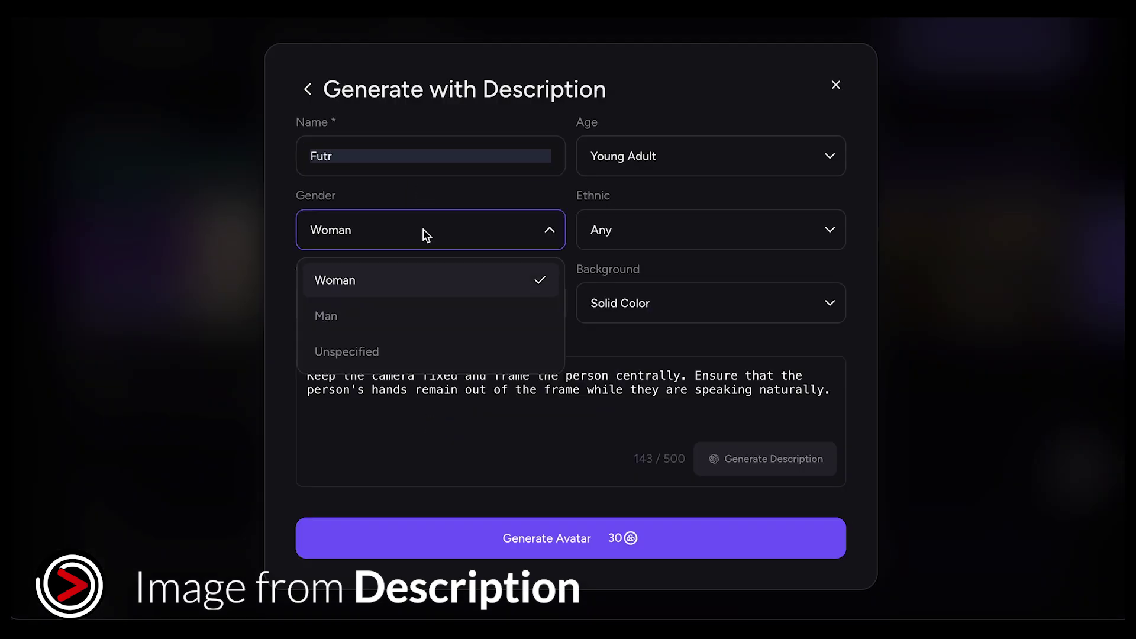
pyautogui.click(423, 308)
pyautogui.click(538, 304)
pyautogui.click(505, 331)
# Set age Early Middle Age, ethnicity Any, background Home, and generate the avatar
pyautogui.click(821, 158)
pyautogui.click(780, 277)
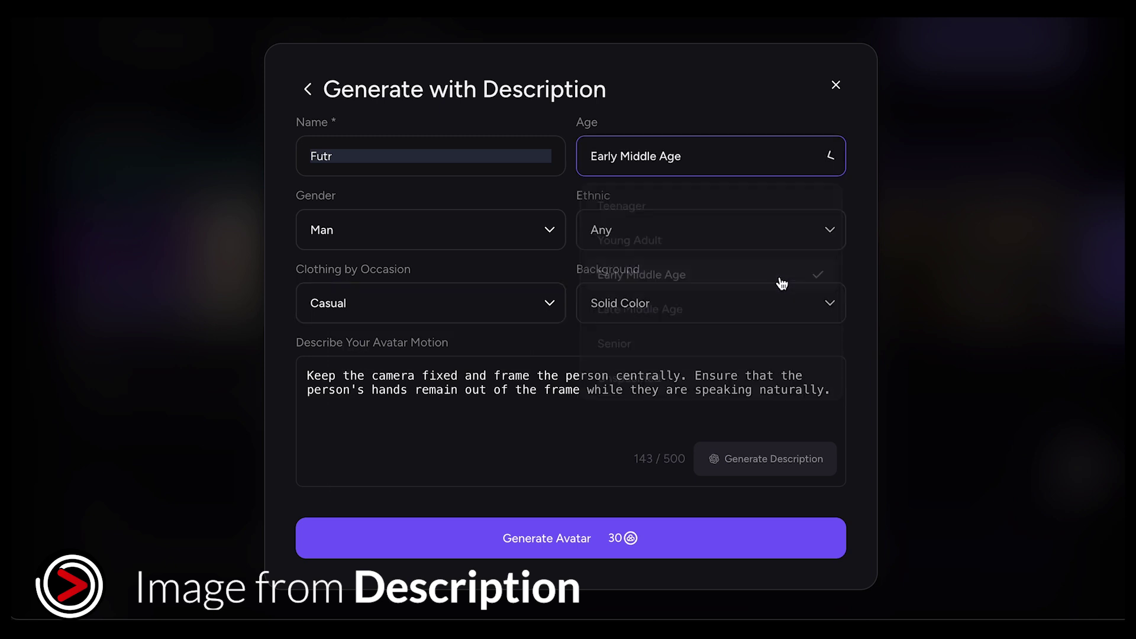
pyautogui.click(830, 234)
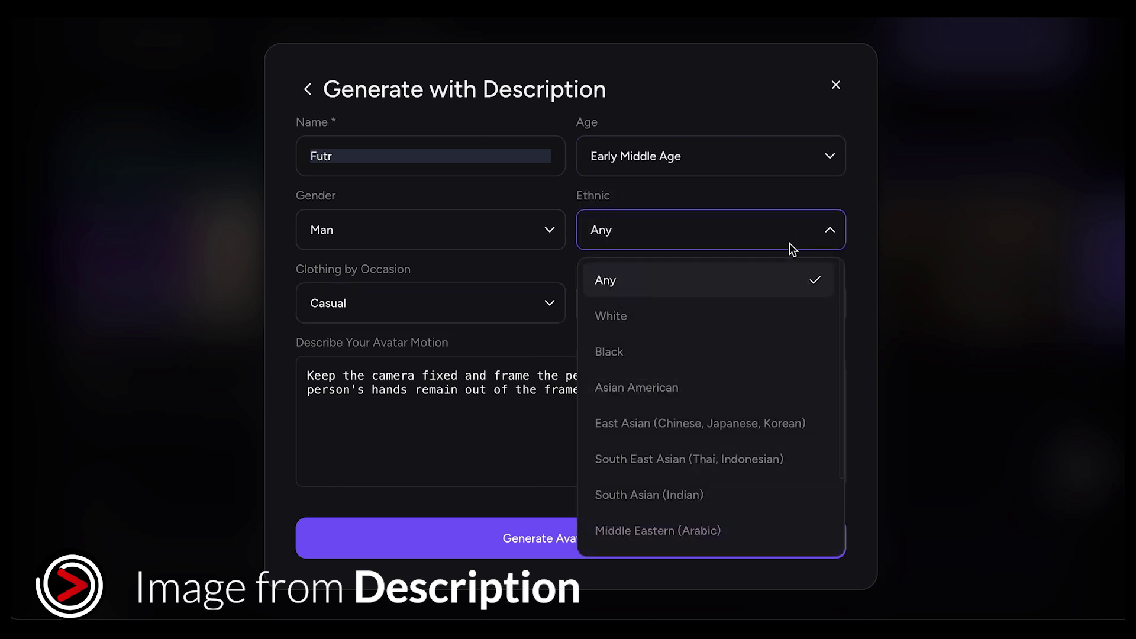
pyautogui.click(736, 232)
pyautogui.click(831, 304)
pyautogui.click(734, 389)
pyautogui.click(581, 537)
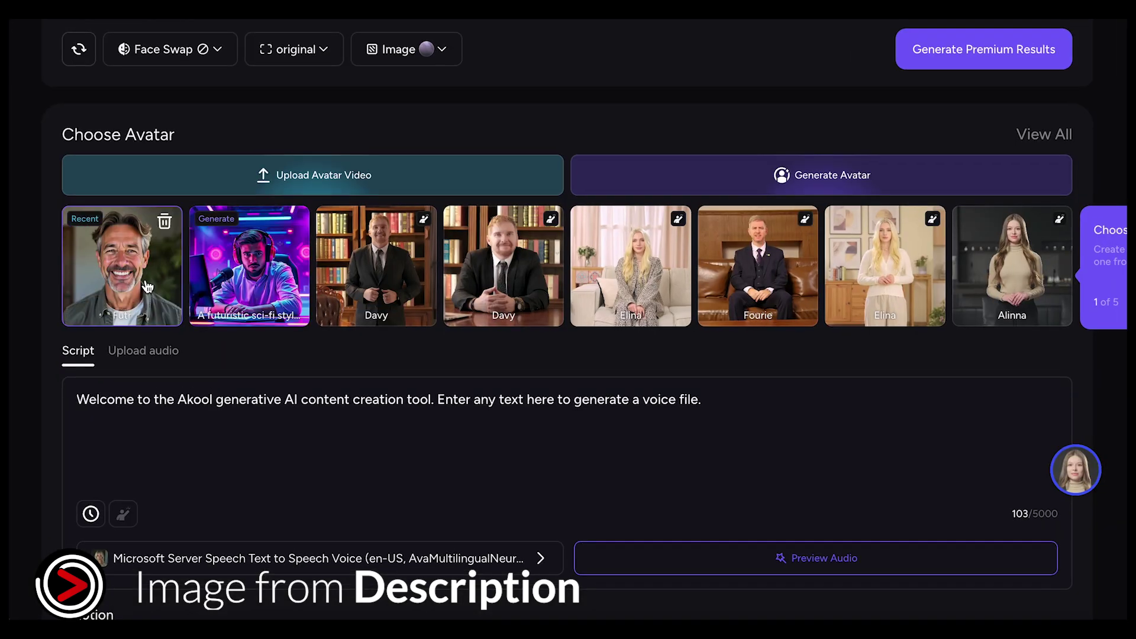
# Describe a laid-back young American male voice with a subscribe-and-thanks preview line
pyautogui.scroll(9, 146, 286)
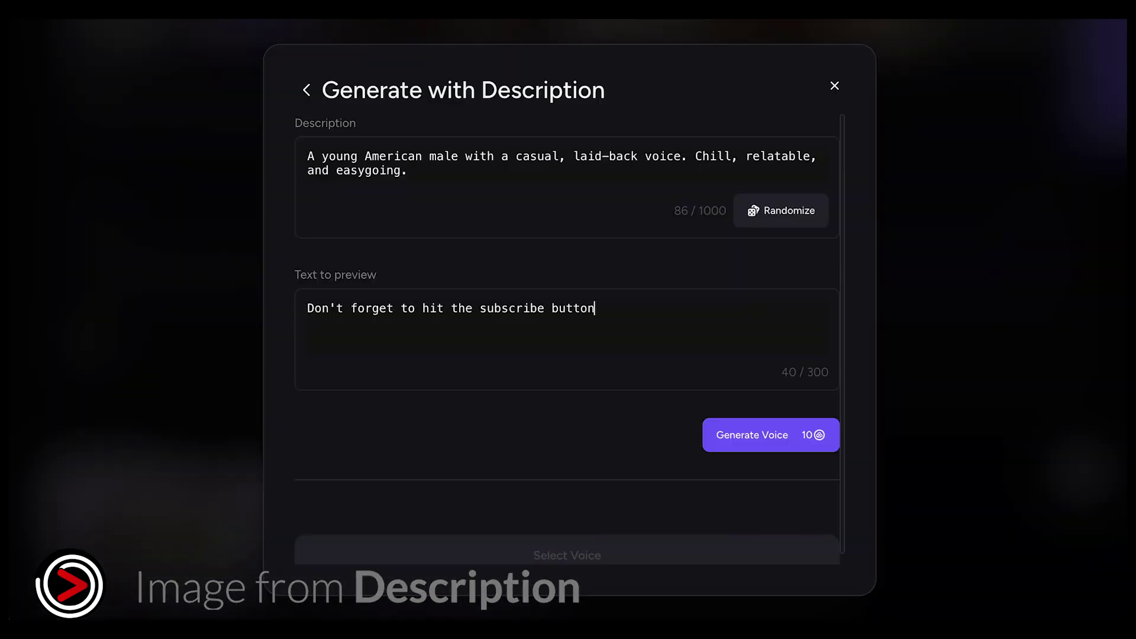
pyautogui.write('and thanks for watching we will see you in the next video!')
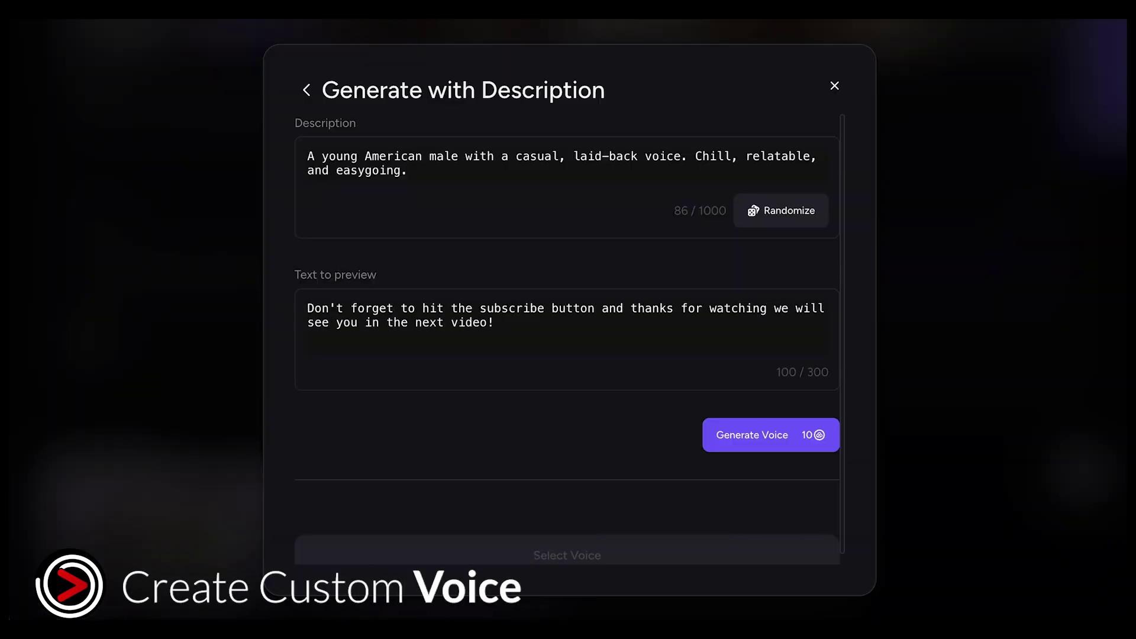
# Generate voice samples, audition and pick one, and save it as custom voice Futr
pyautogui.click(777, 438)
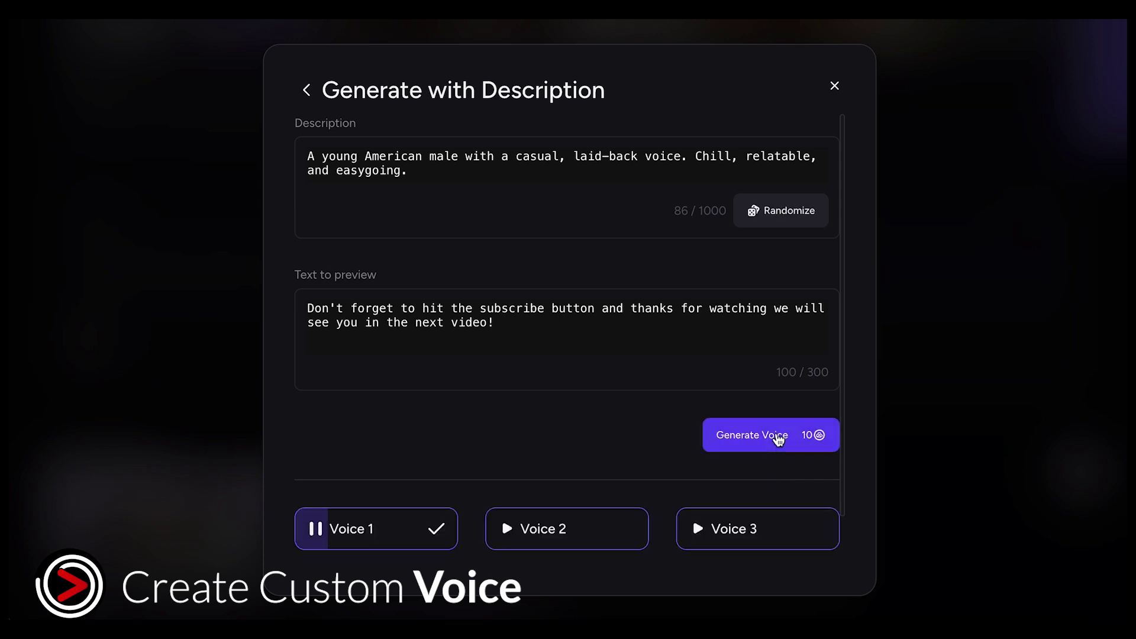
pyautogui.click(585, 536)
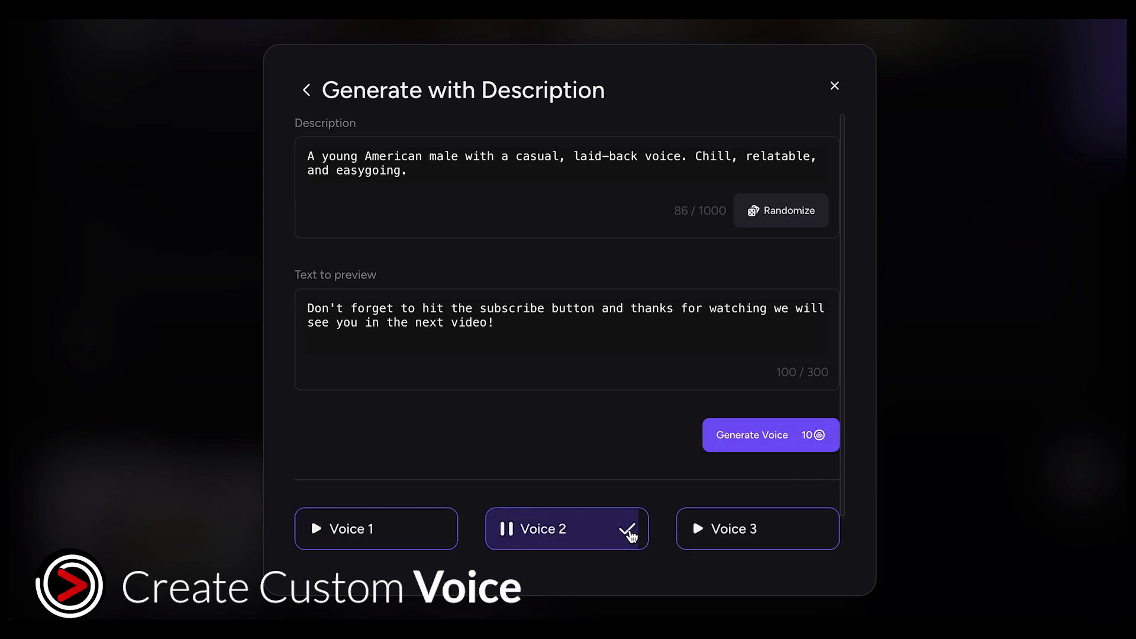
pyautogui.click(748, 529)
pyautogui.click(641, 548)
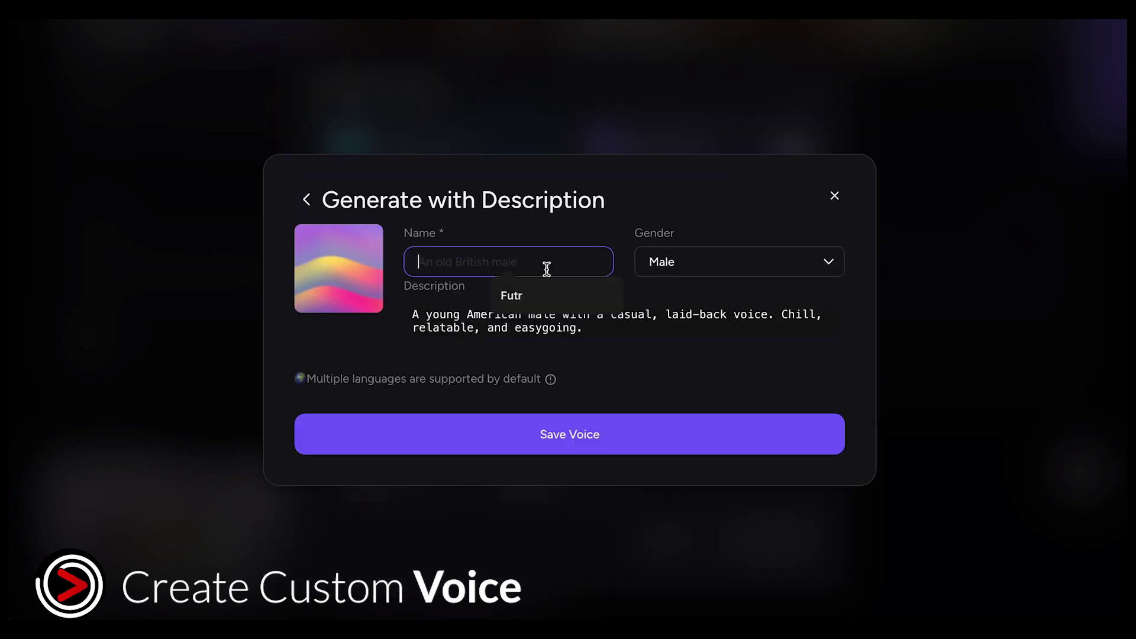
pyautogui.click(520, 296)
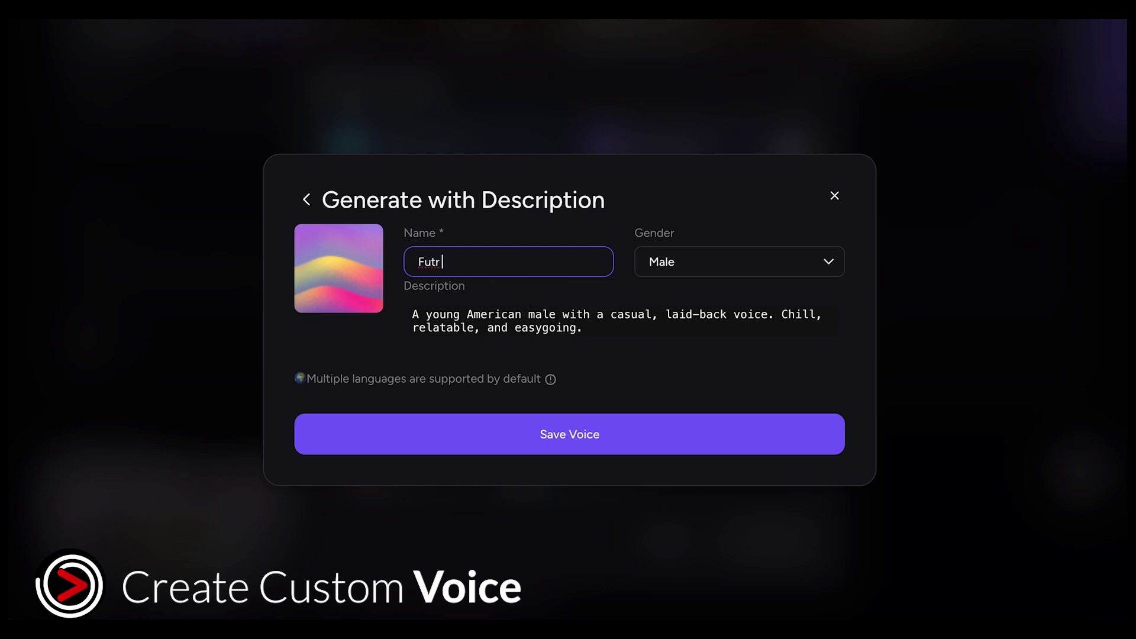
pyautogui.click(592, 437)
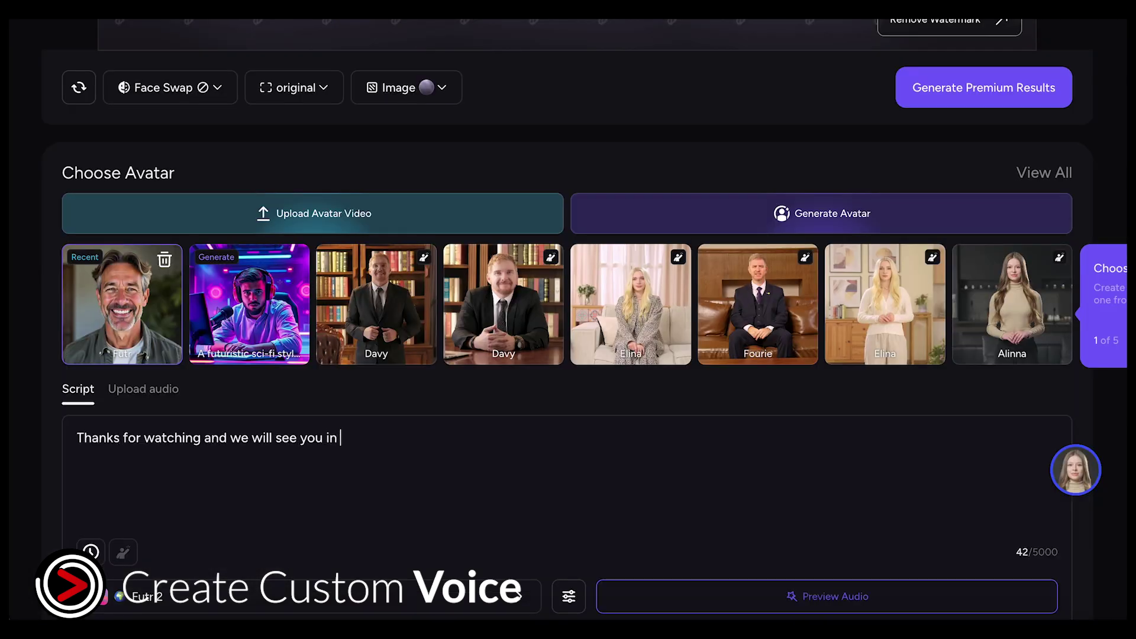
# Watch the watermarked Alinna talking video above the Choose Avatar row
pyautogui.scroll(9, 707, 424)
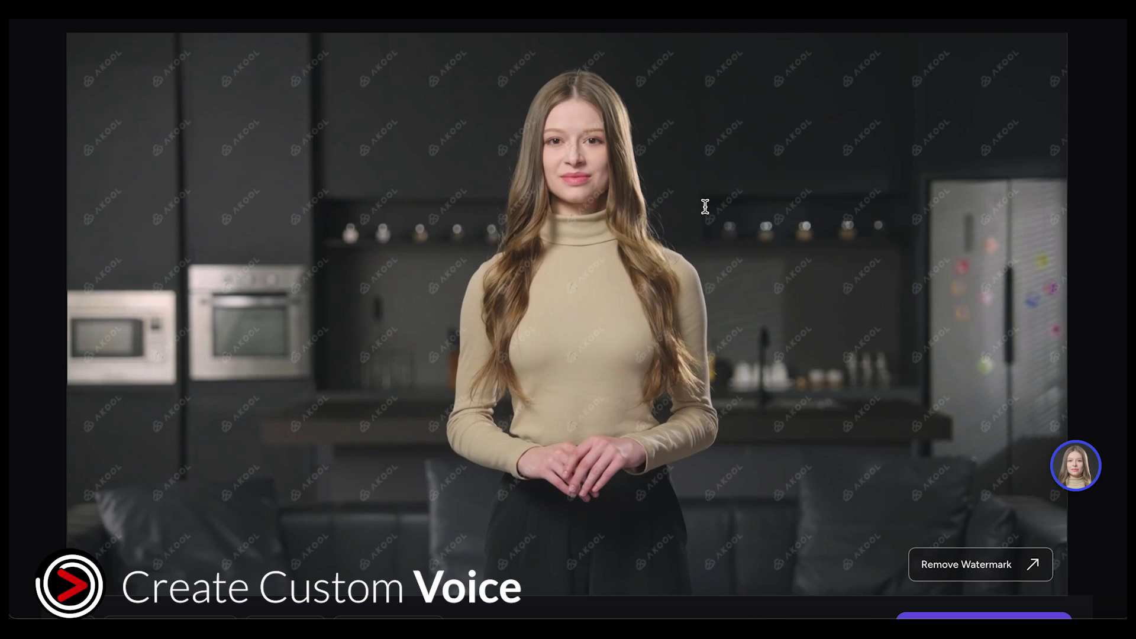
pyautogui.scroll(-7, 705, 206)
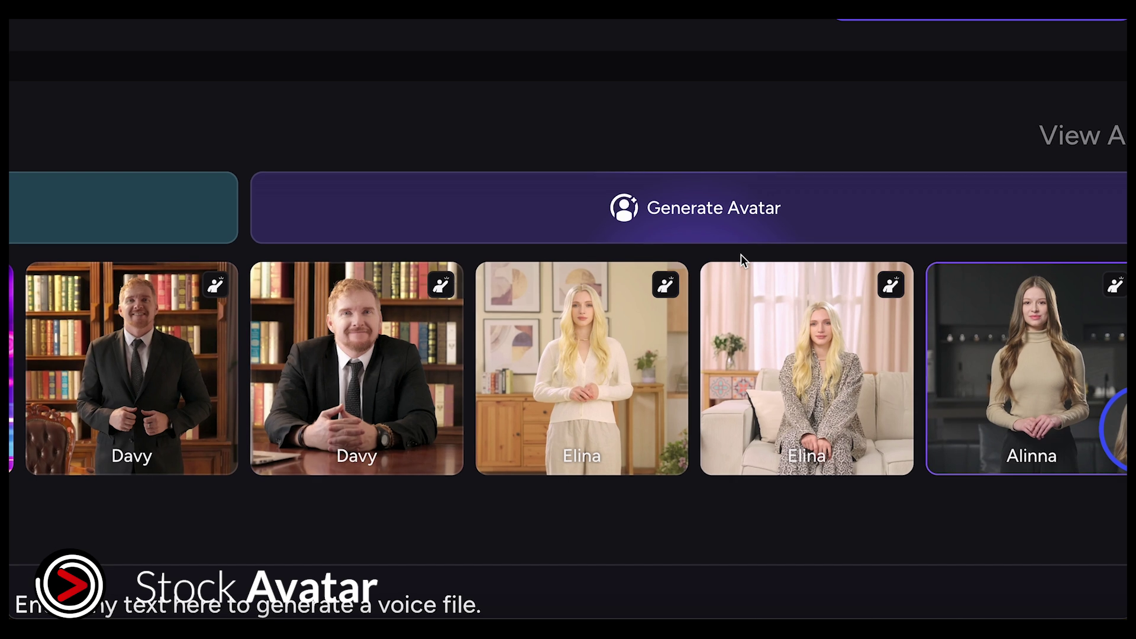
# Switch to the second Elina stock avatar, seated on a sofa, and view its preview
pyautogui.click(820, 379)
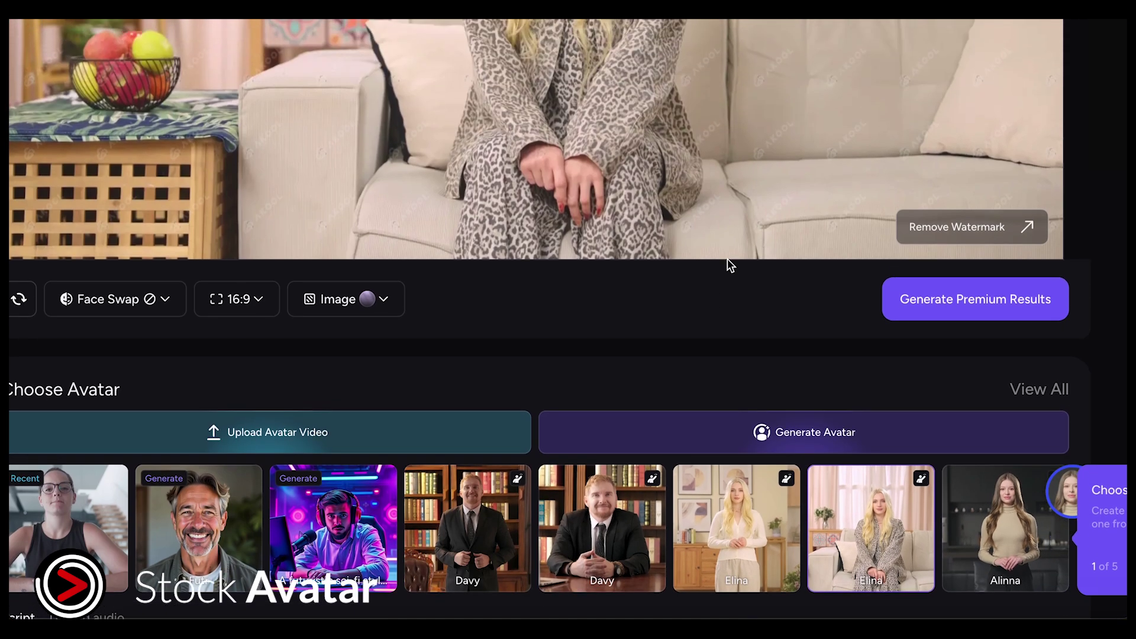
pyautogui.scroll(5, 726, 258)
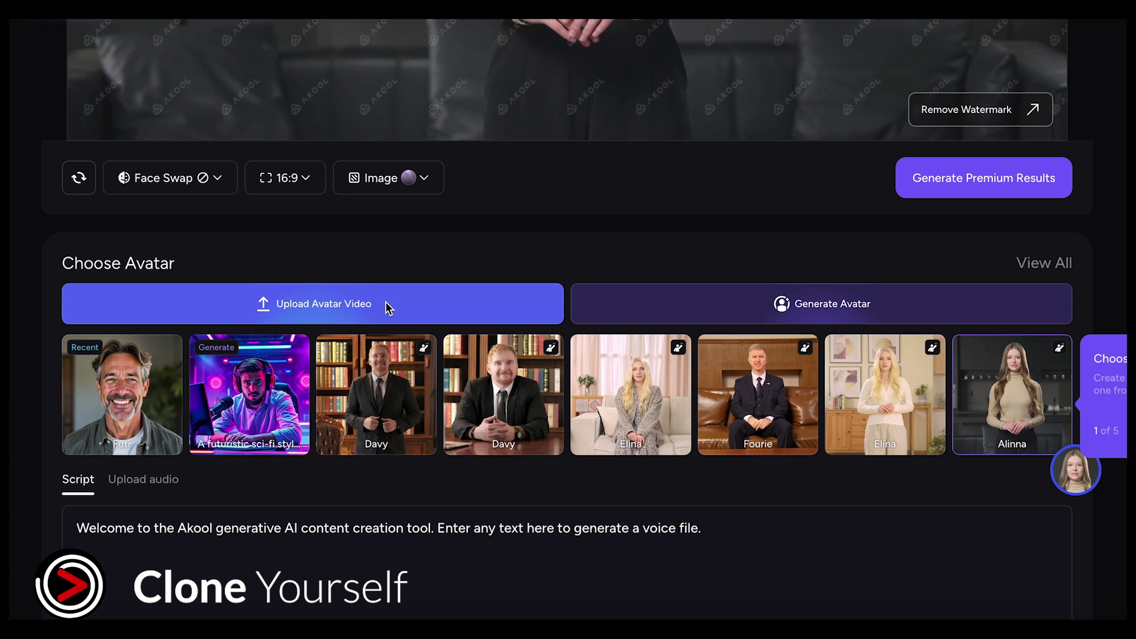
# Choose Instant Avatar from Upload Avatar Video and upload the footage to clone
pyautogui.click(385, 303)
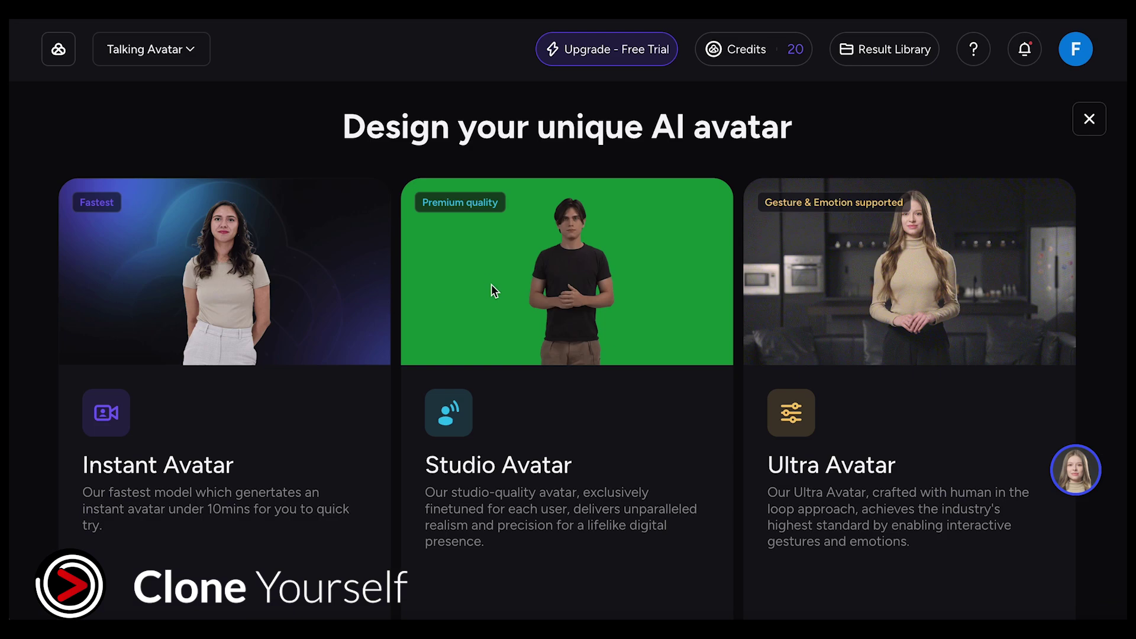
pyautogui.scroll(-3, 441, 370)
pyautogui.click(165, 564)
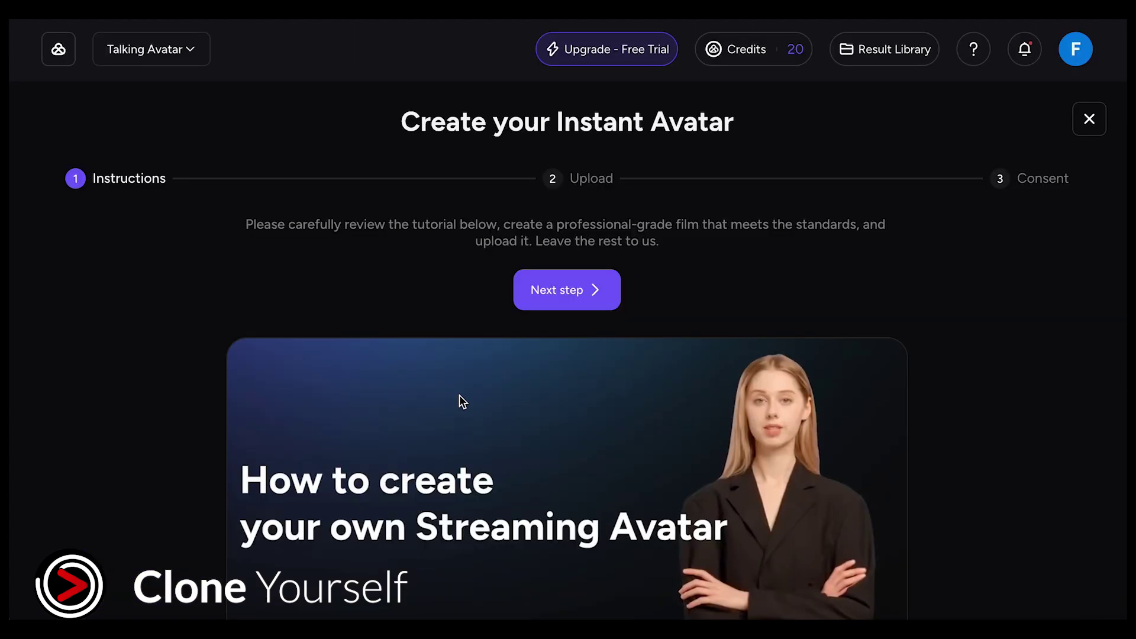
pyautogui.scroll(-2, 543, 317)
pyautogui.click(573, 131)
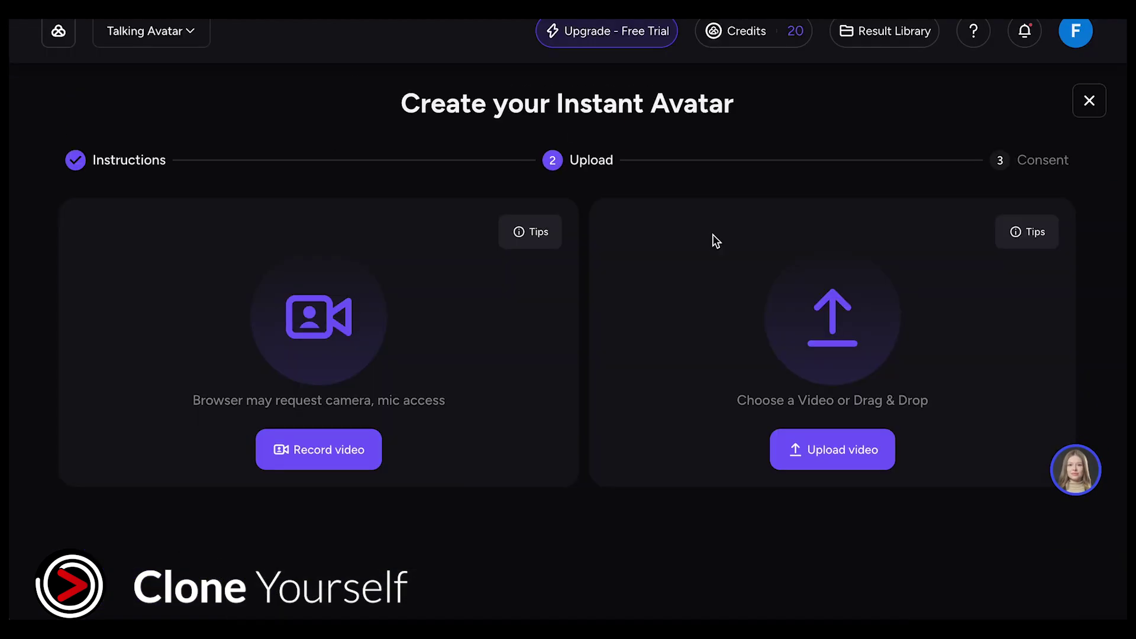
pyautogui.click(824, 453)
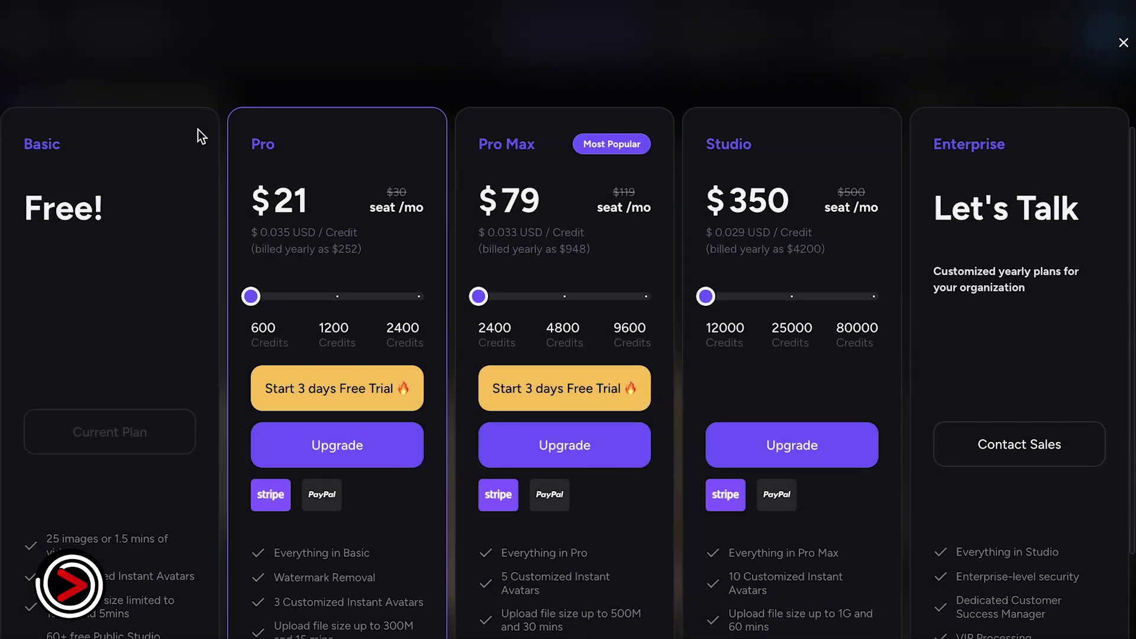
# Scroll through the Basic, Pro $21, Pro Max $79, Studio $350 and Enterprise plan cards
pyautogui.scroll(-2, 197, 129)
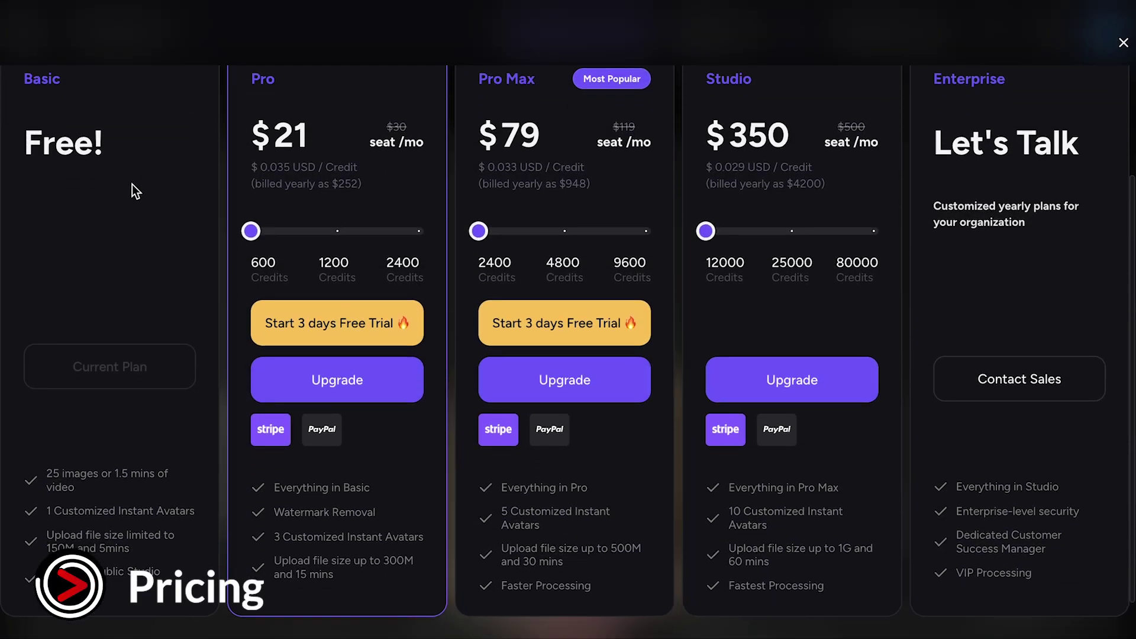
pyautogui.scroll(1, 132, 184)
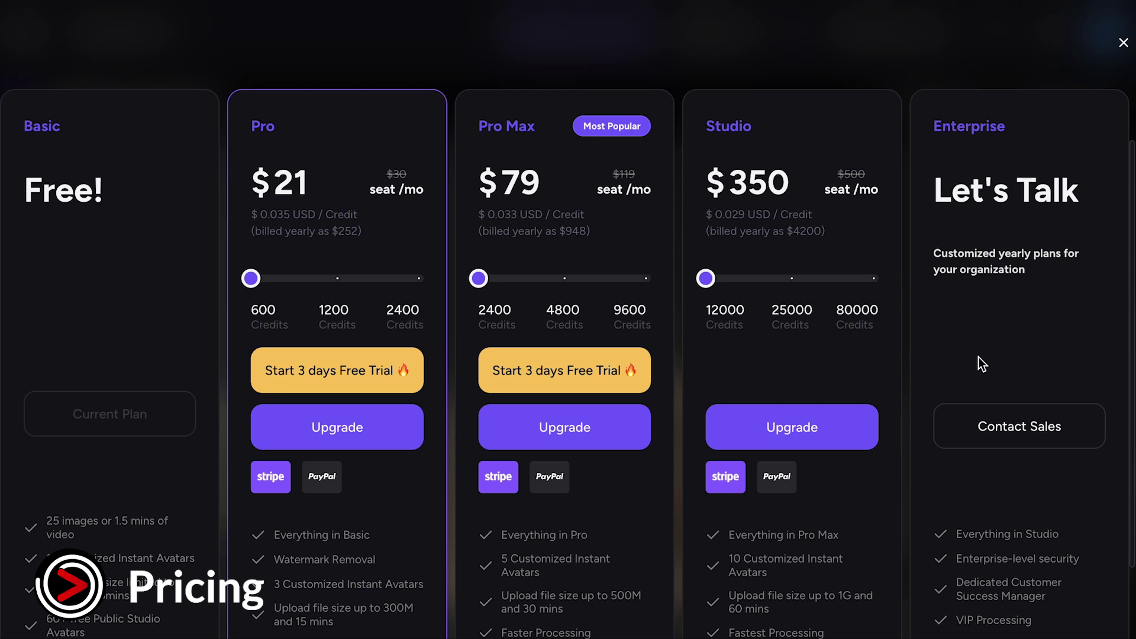
pyautogui.scroll(-2, 980, 362)
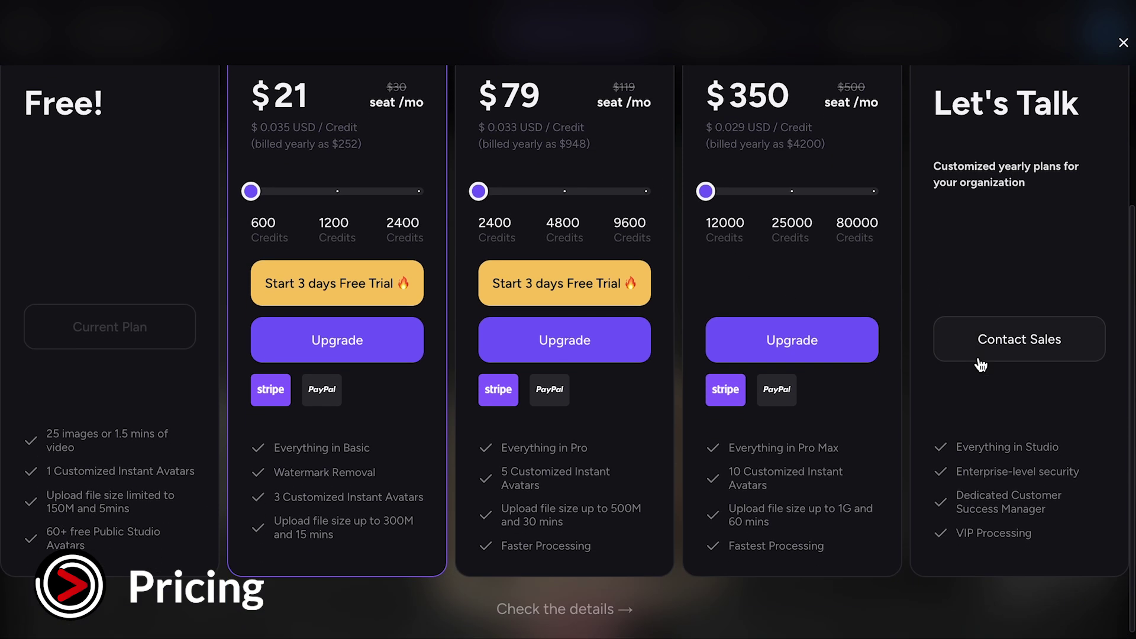
pyautogui.scroll(2, 980, 365)
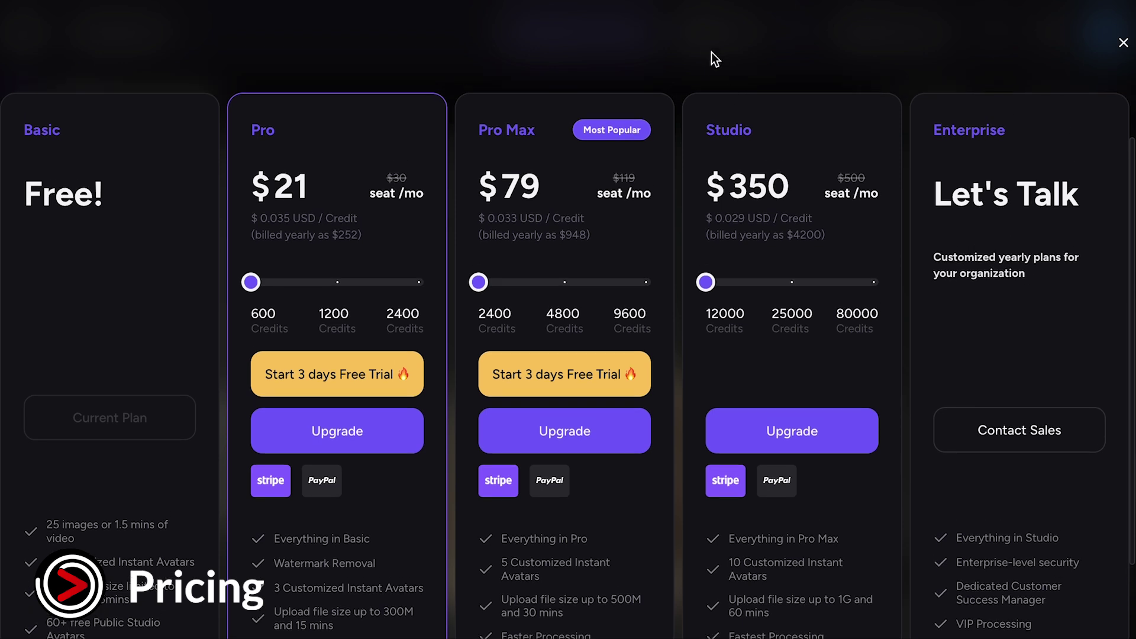
pyautogui.scroll(-1, 713, 83)
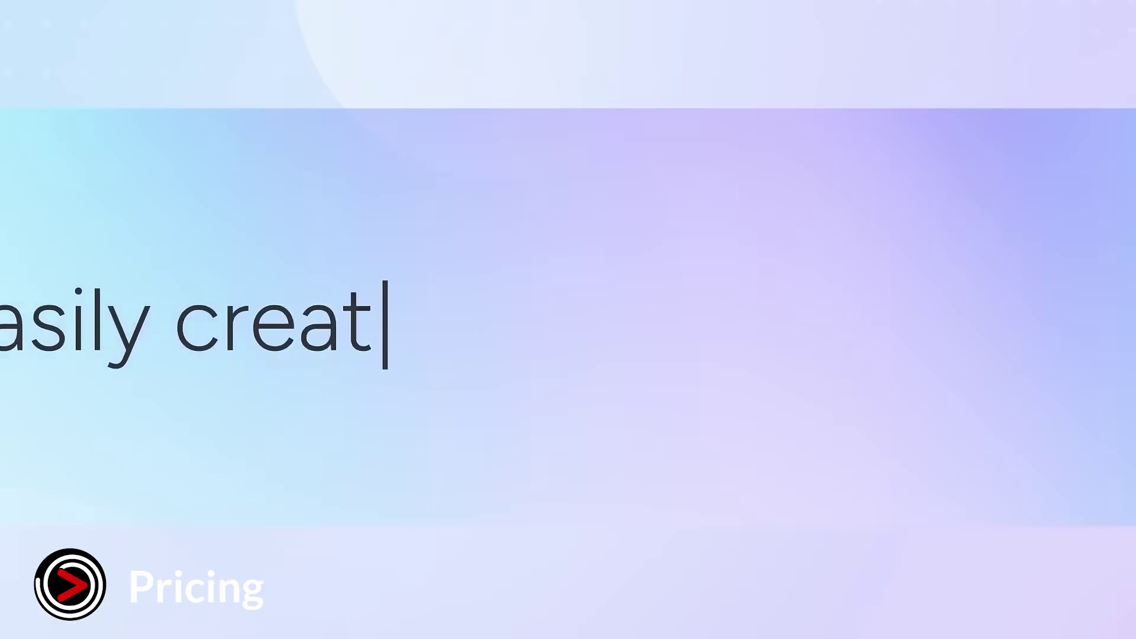